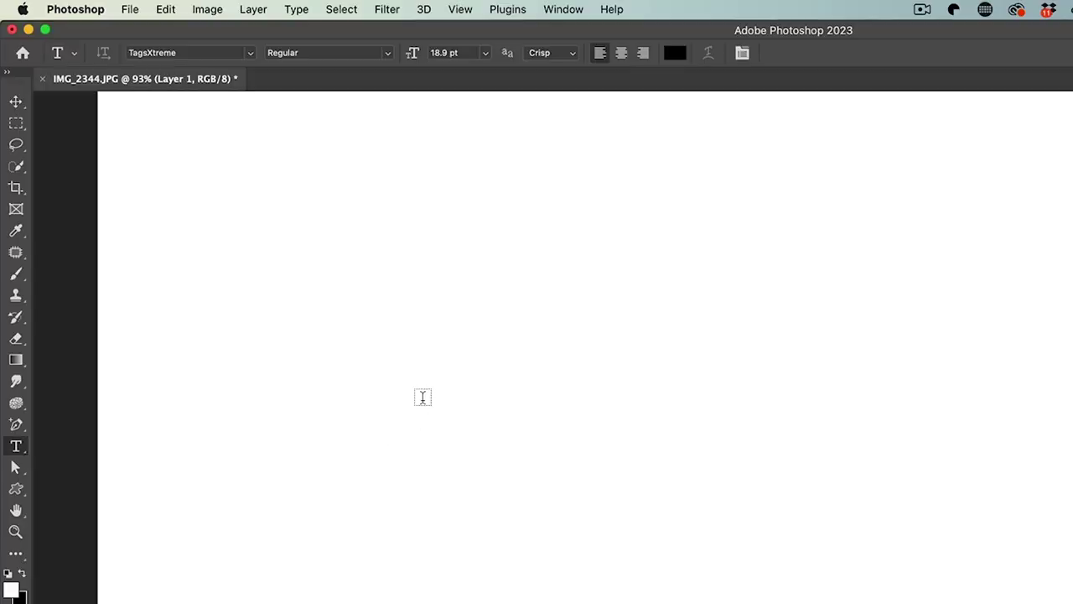
Step: Type 'graffiti' on the canvas, then enlarge it and move it toward the canvas centre
{"action": "left_click", "coordinate": [422, 397]}
{"action": "type", "text": "graffiti"}
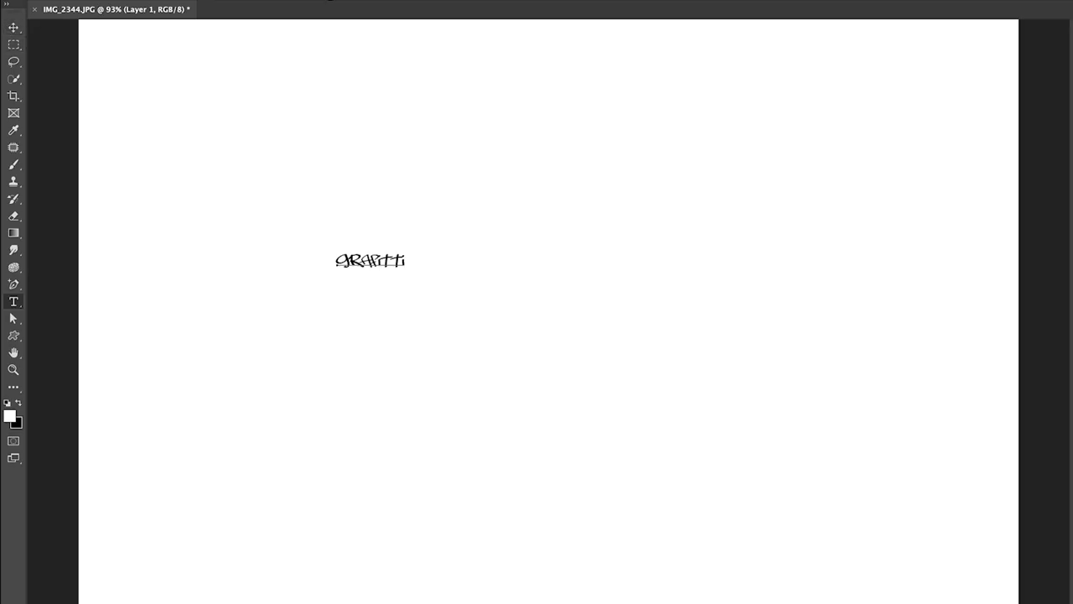
{"action": "left_click", "coordinate": [13, 27]}
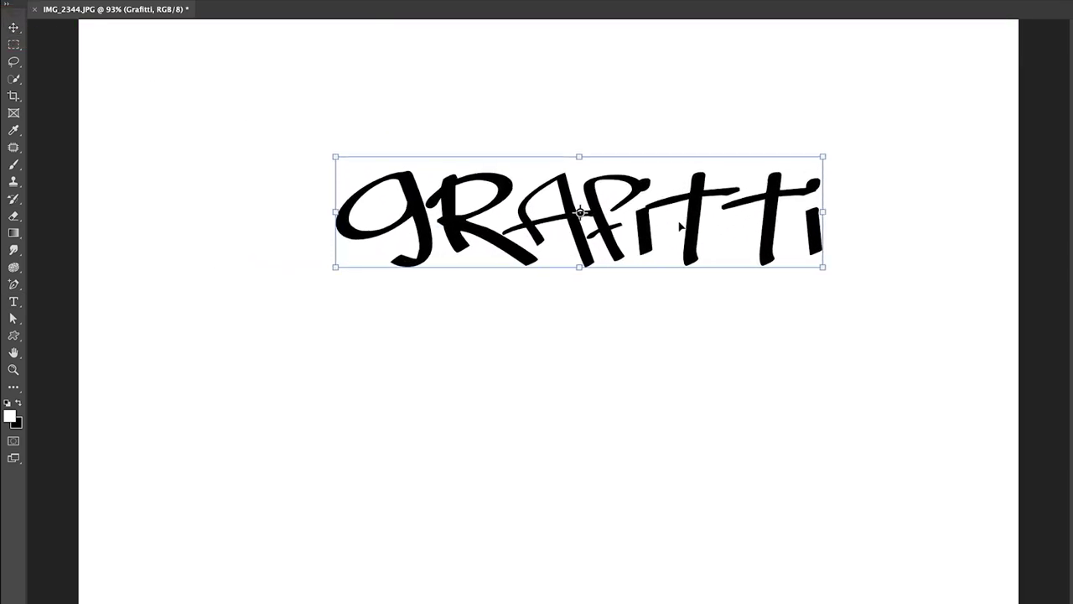
{"action": "left_click_drag", "start_coordinate": [664, 228], "coordinate": [620, 333]}
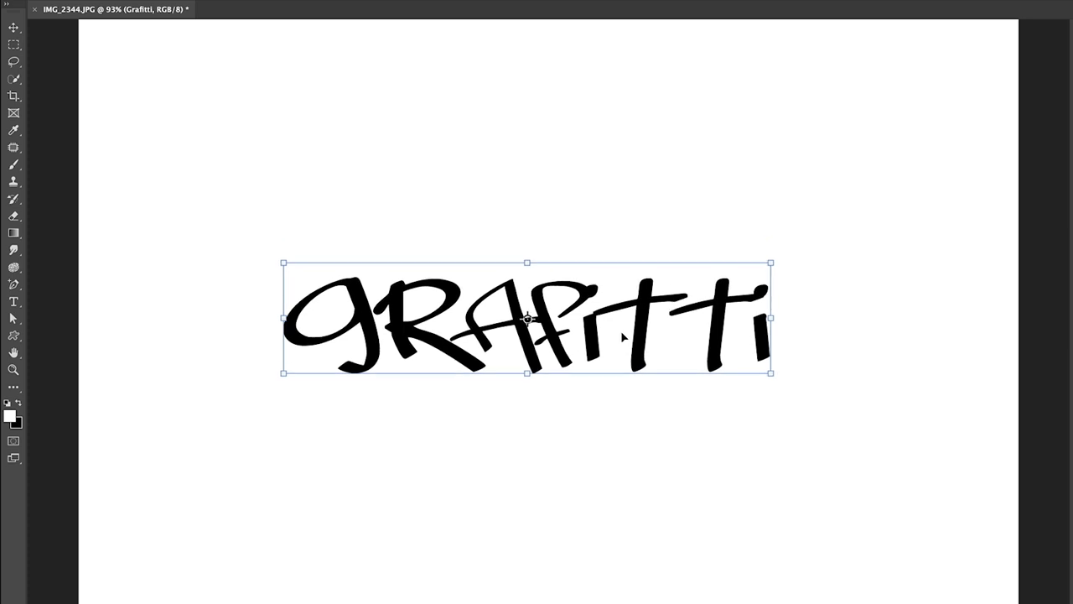
{"action": "key", "text": "Return"}
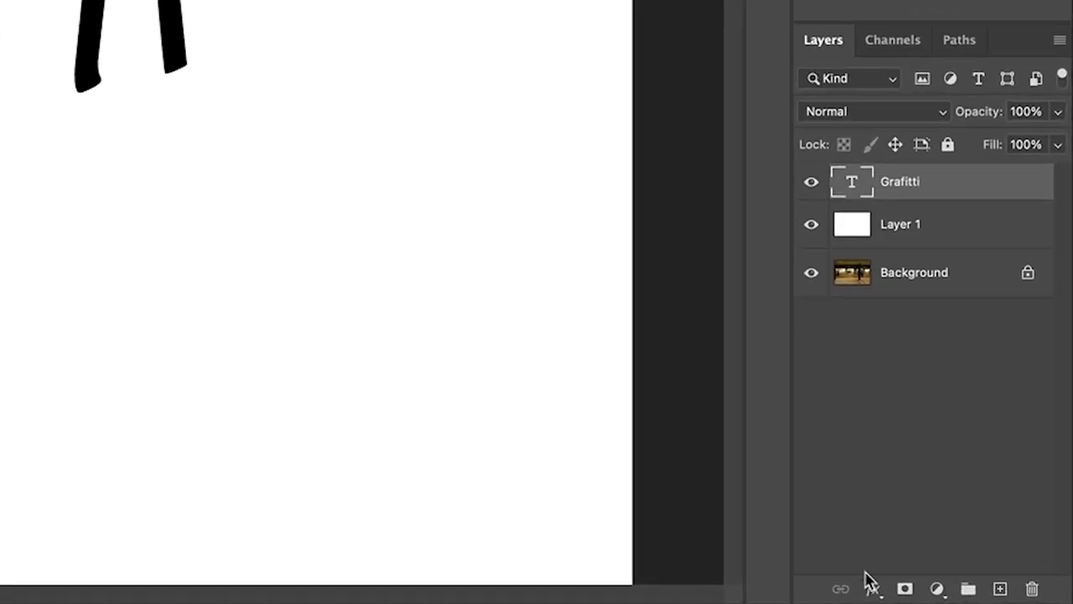
Step: Add a Gradient Overlay effect to the Grafitti text layer
{"action": "left_click", "coordinate": [872, 589]}
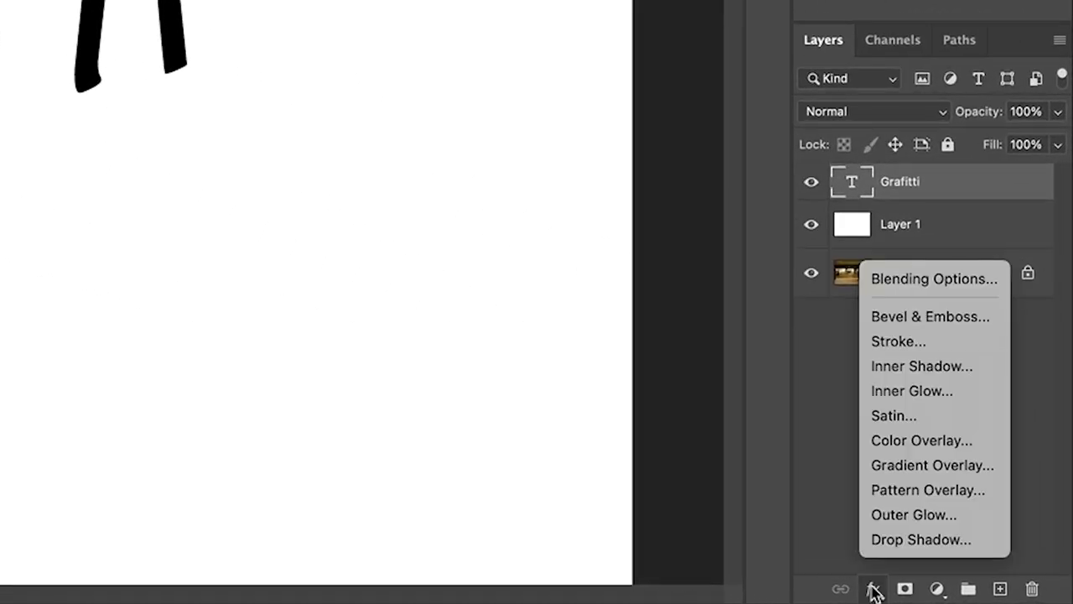
{"action": "left_click", "coordinate": [917, 466]}
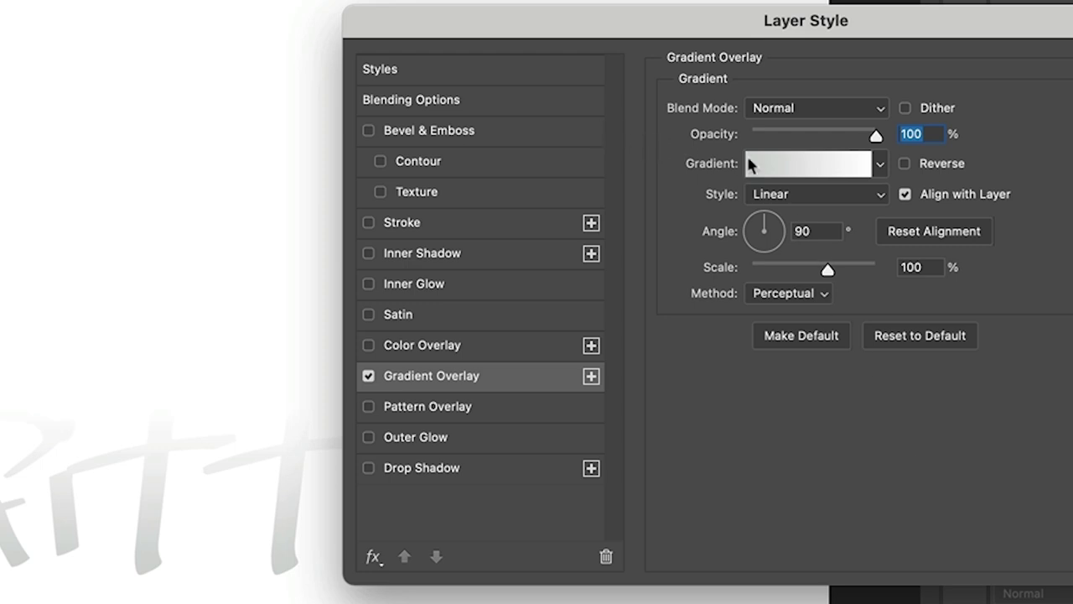
{"action": "left_click", "coordinate": [881, 165]}
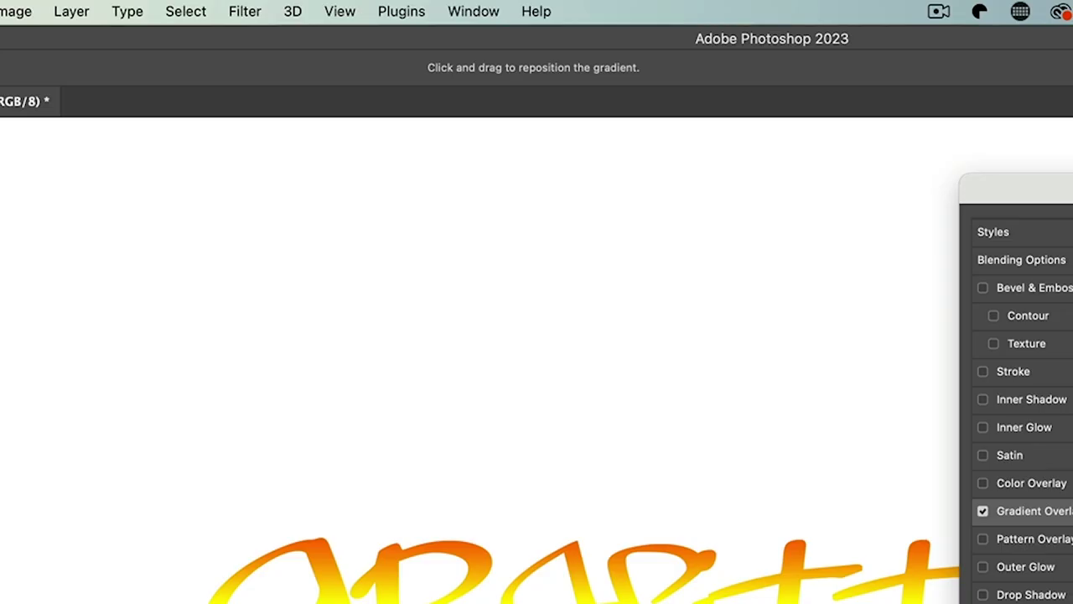
Step: Load Legacy Gradients, apply Orange, Yellow, Orange, and open it in the Gradient Editor
{"action": "left_click", "coordinate": [474, 10]}
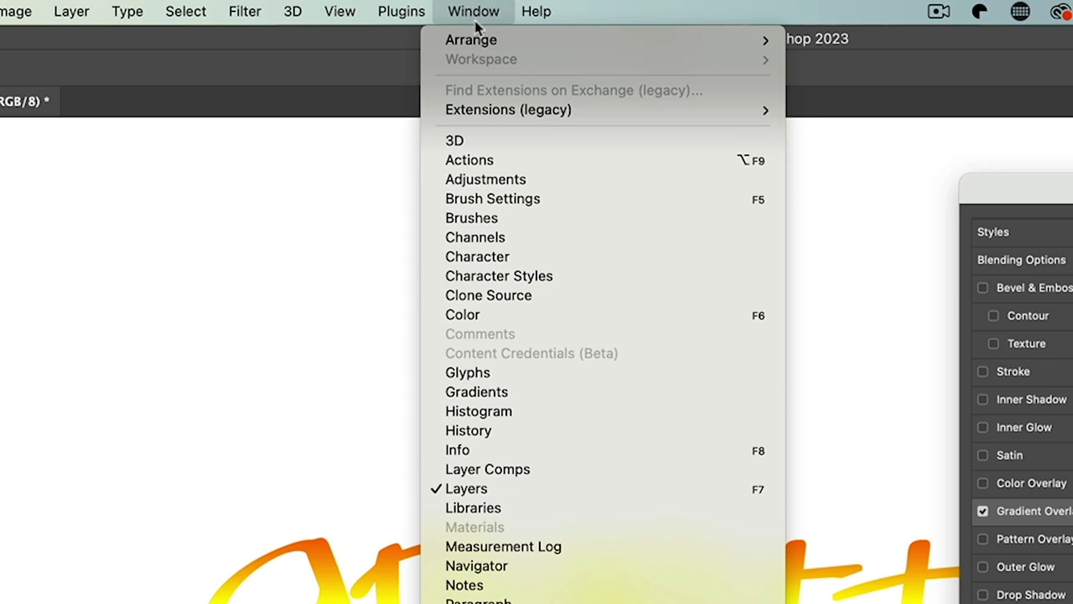
{"action": "left_click", "coordinate": [516, 394]}
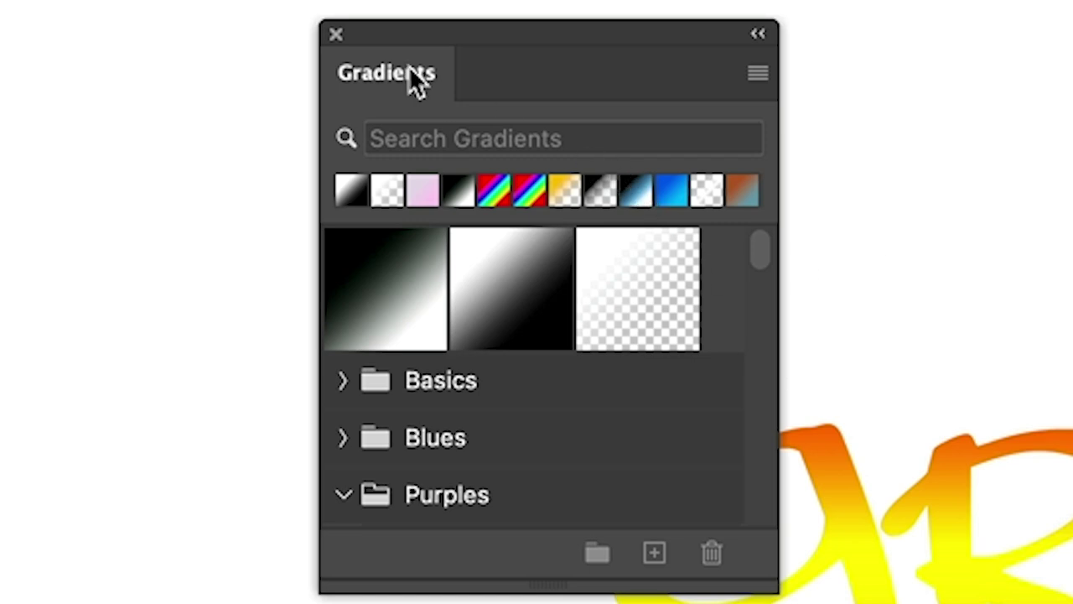
{"action": "left_click", "coordinate": [763, 80]}
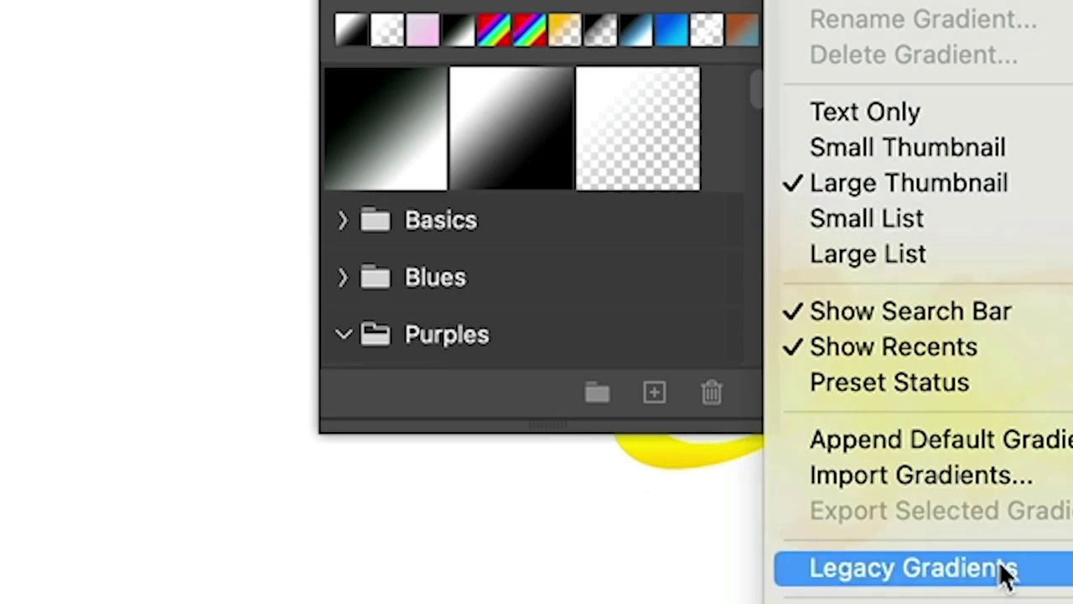
{"action": "left_click", "coordinate": [1006, 570]}
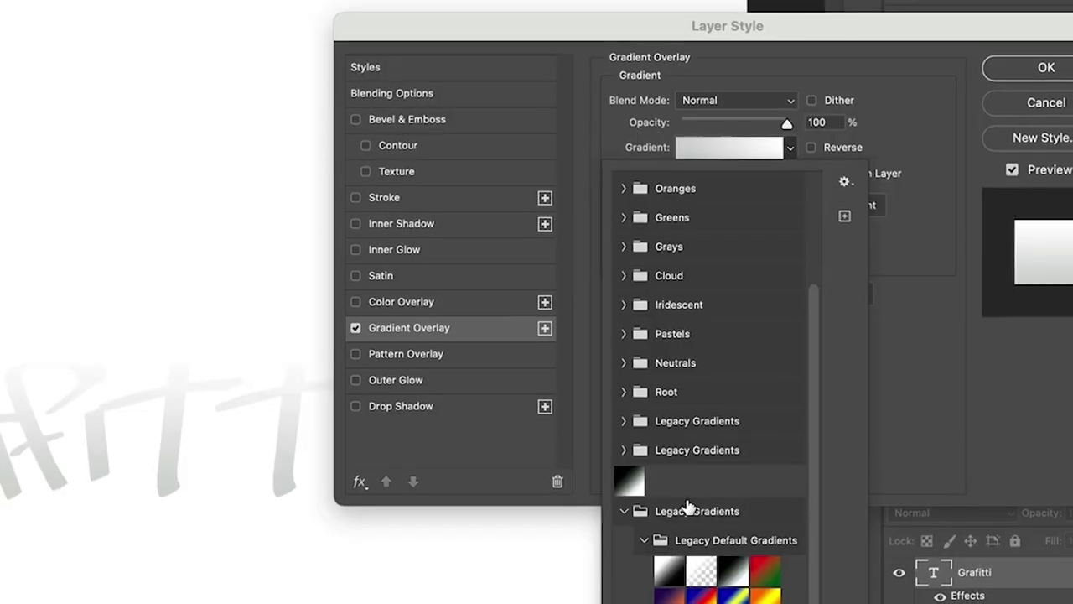
{"action": "left_click", "coordinate": [759, 594]}
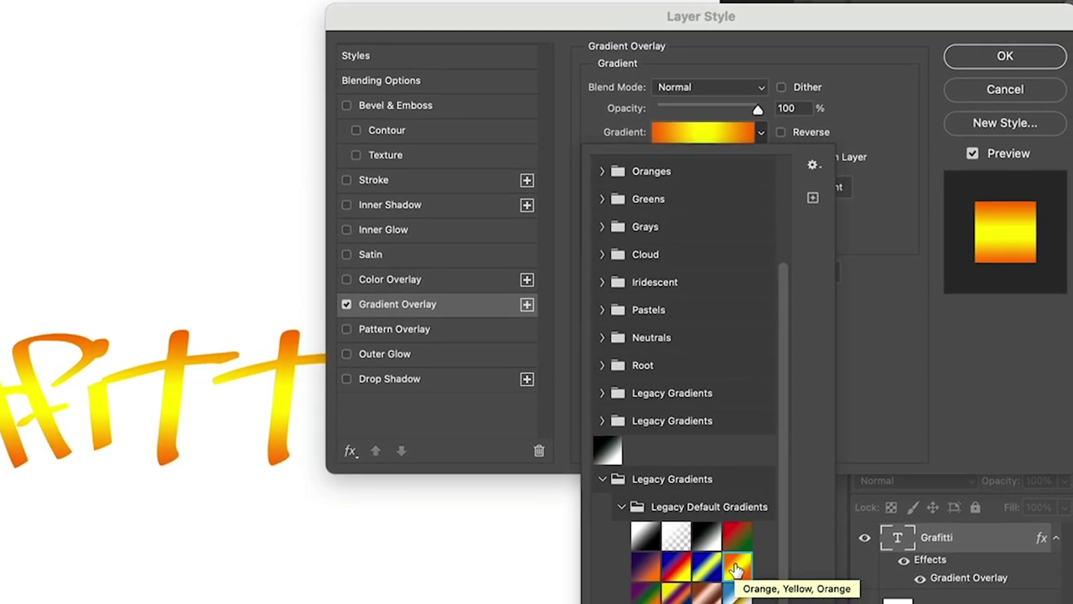
{"action": "left_click", "coordinate": [760, 132]}
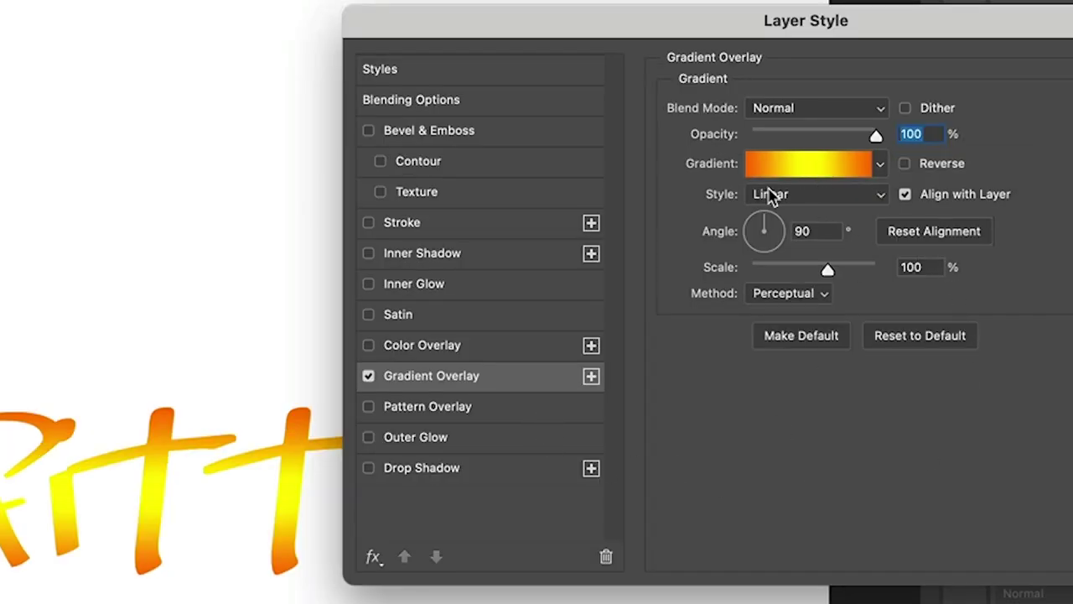
{"action": "left_click", "coordinate": [811, 168]}
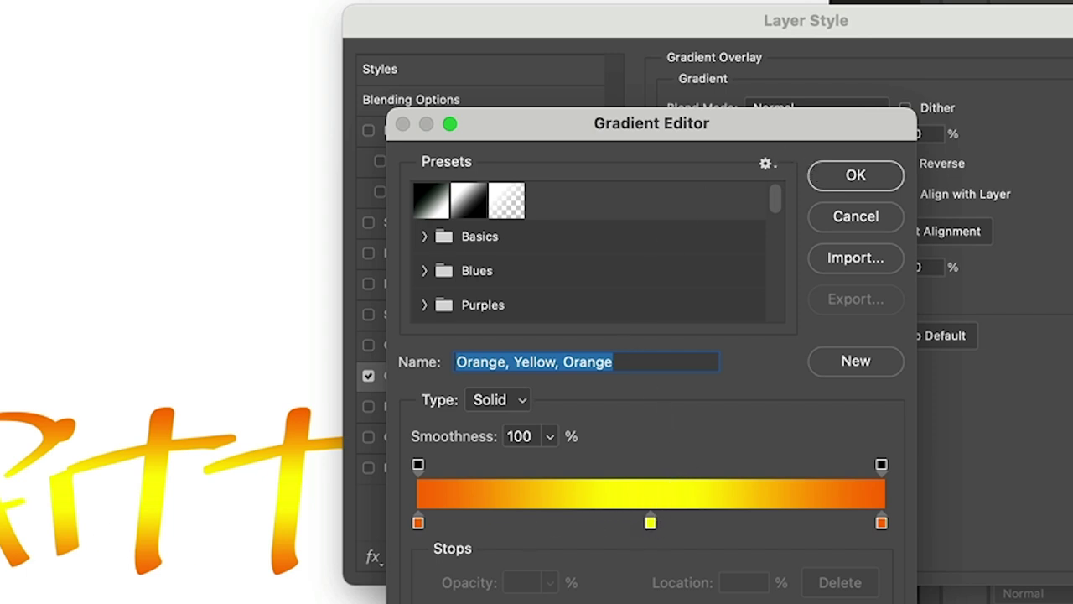
Step: Add extra yellow colour stops and make the 50% stop pure white
{"action": "left_click_drag", "start_coordinate": [647, 526], "coordinate": [534, 523]}
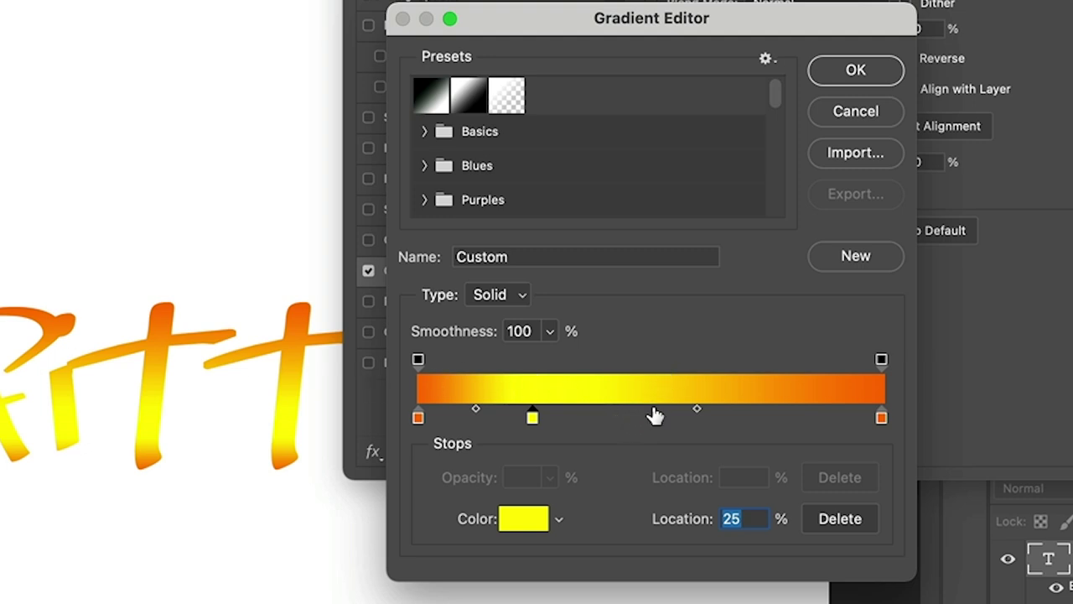
{"action": "left_click", "coordinate": [653, 416]}
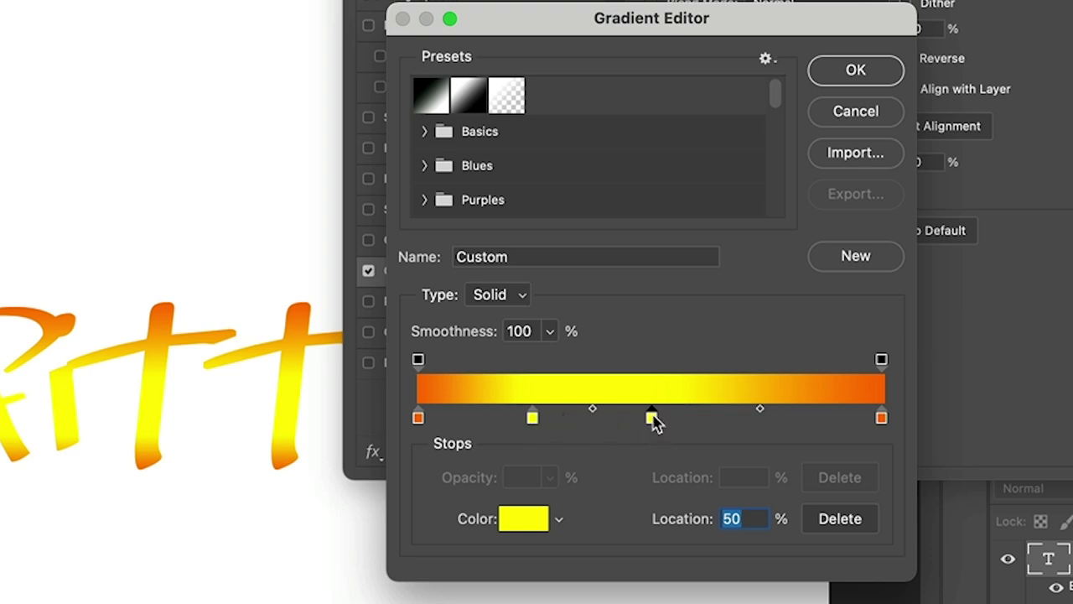
{"action": "left_click_drag", "start_coordinate": [662, 425], "coordinate": [763, 427]}
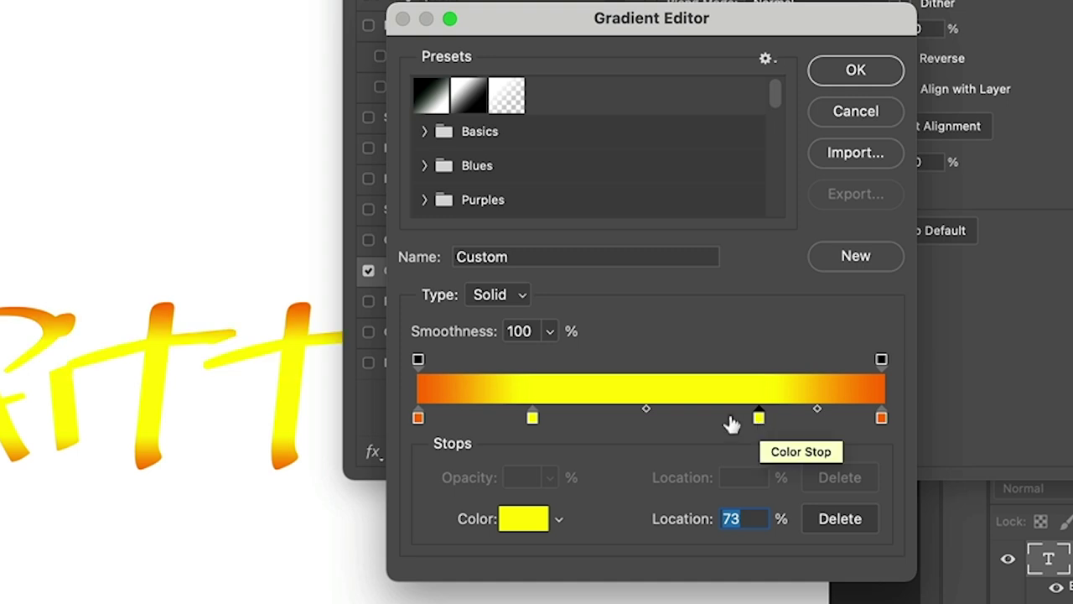
{"action": "left_click", "coordinate": [653, 414]}
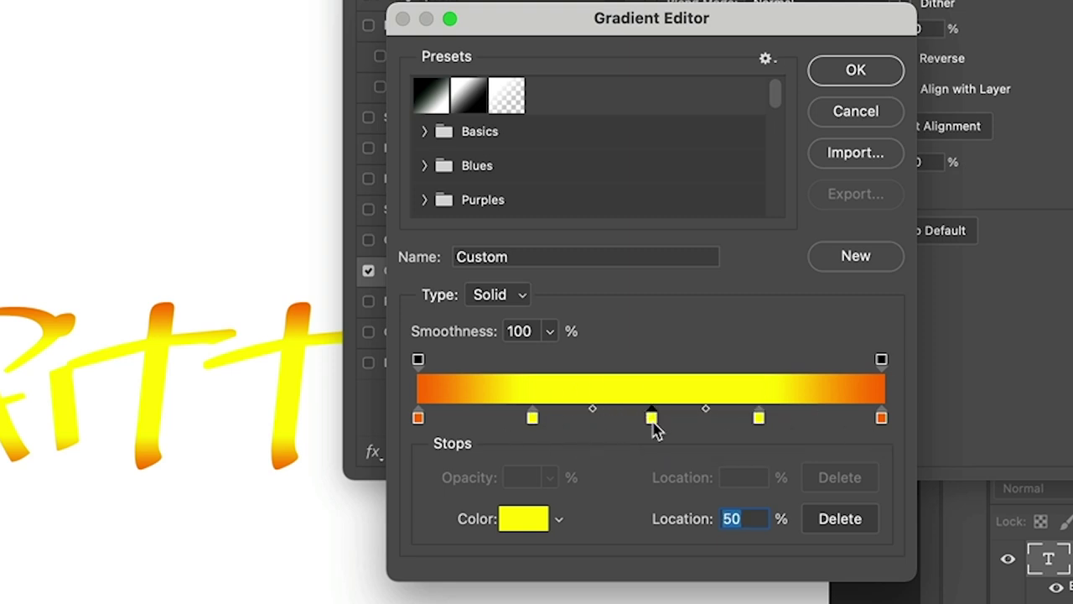
{"action": "left_click", "coordinate": [521, 521]}
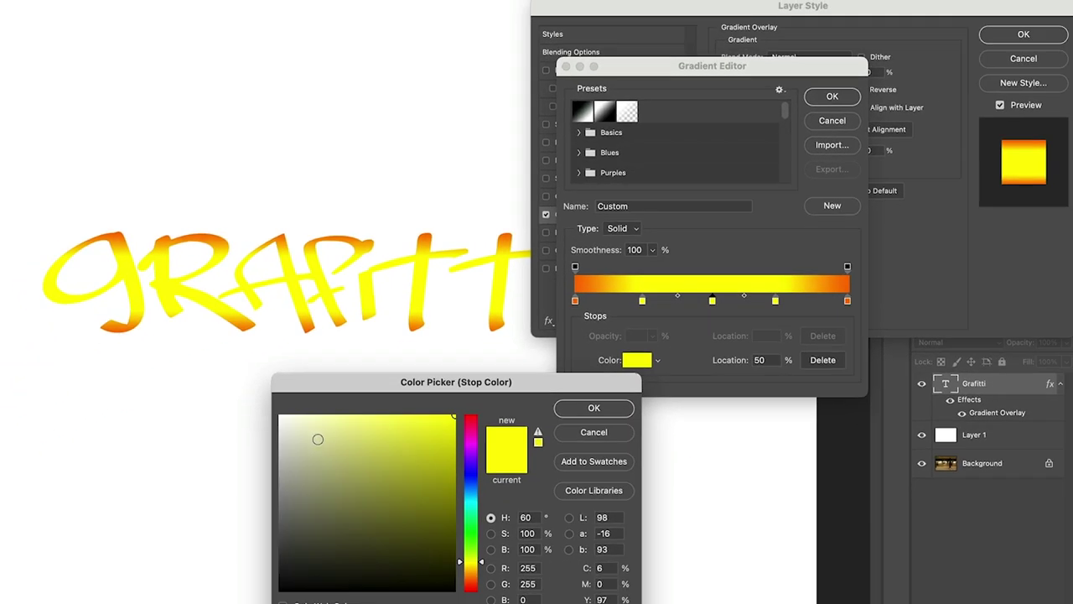
{"action": "left_click_drag", "start_coordinate": [317, 439], "coordinate": [278, 413]}
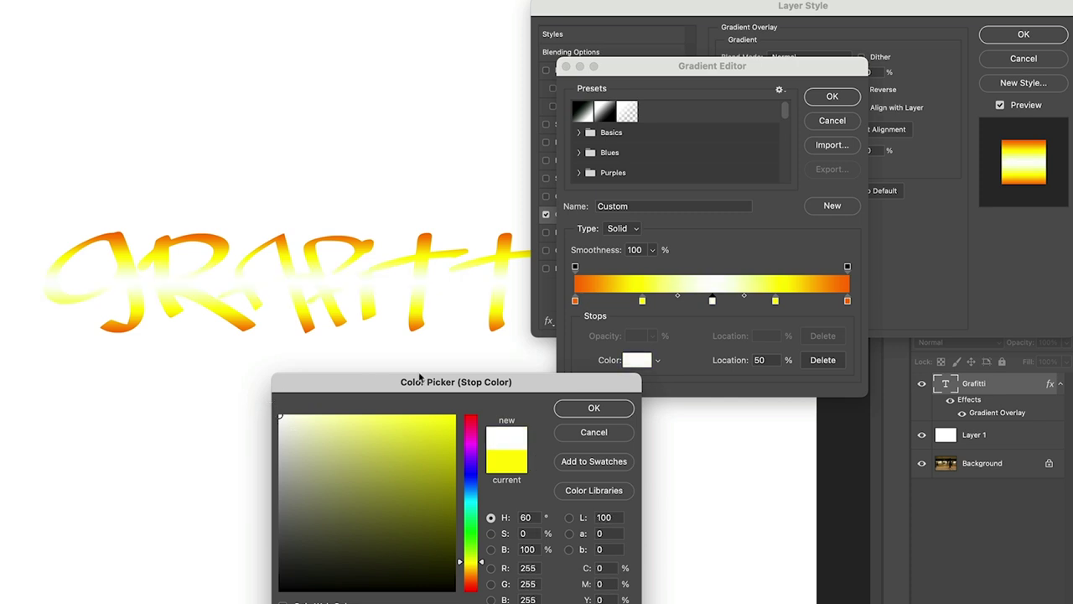
{"action": "left_click", "coordinate": [608, 407]}
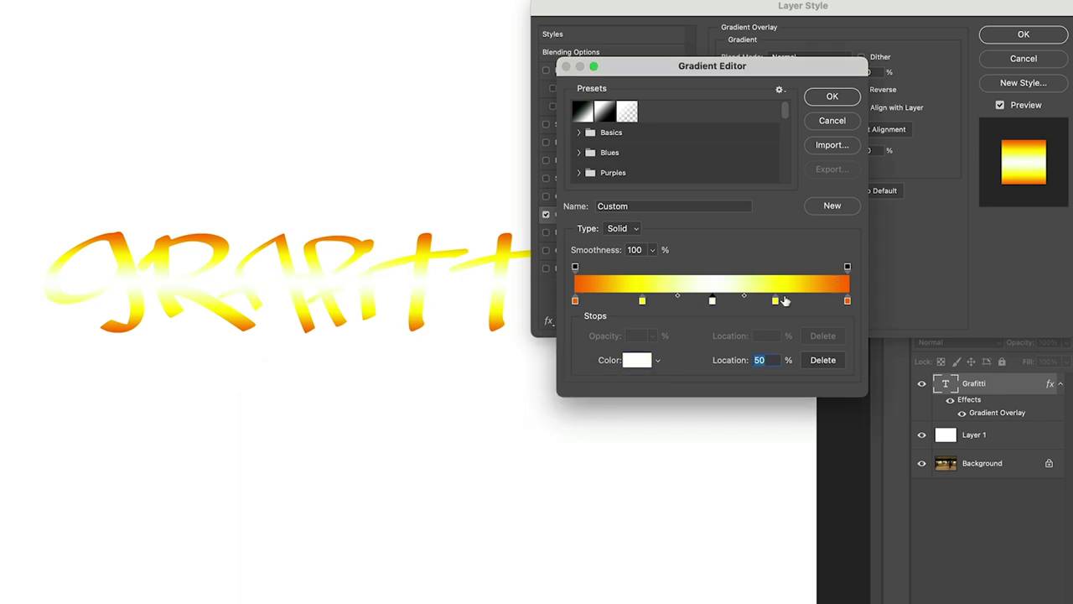
Step: Position the yellow stops at 20% and 81% around the white centre
{"action": "left_click_drag", "start_coordinate": [776, 300], "coordinate": [796, 300]}
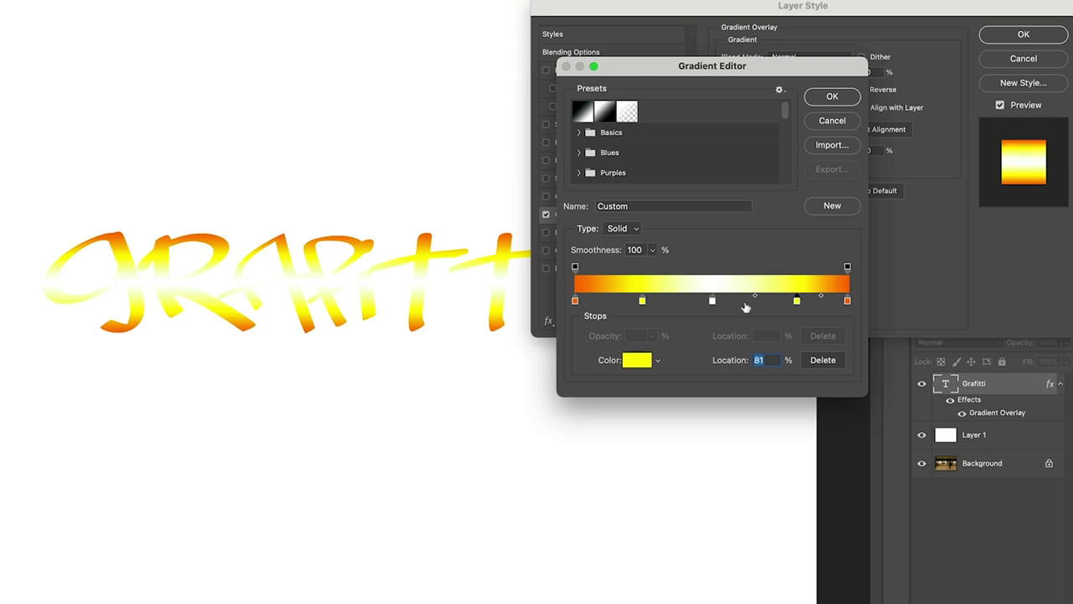
{"action": "left_click_drag", "start_coordinate": [642, 300], "coordinate": [629, 300]}
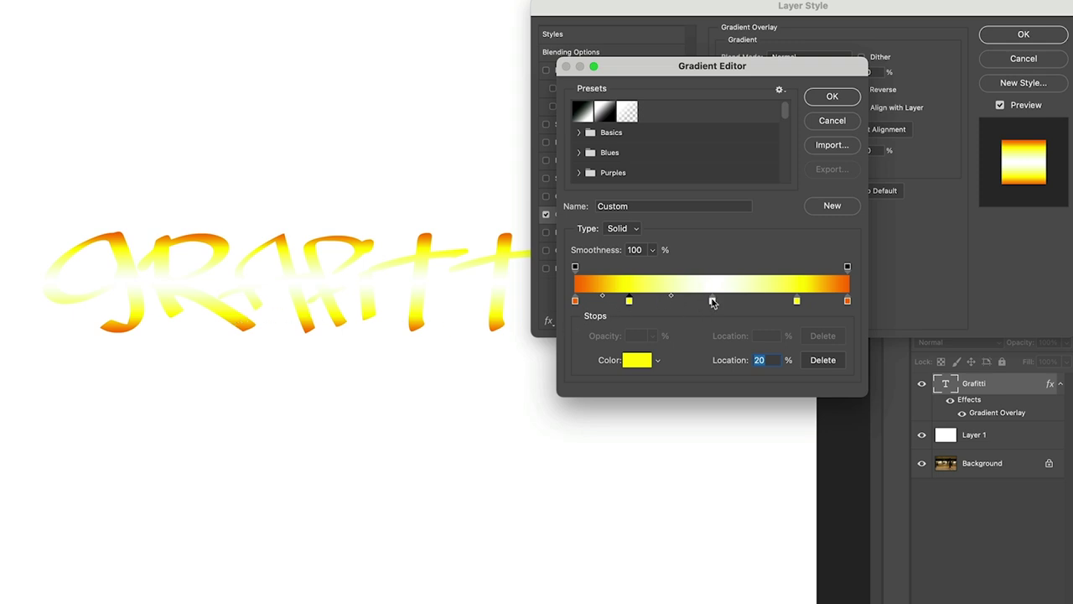
{"action": "left_click", "coordinate": [635, 302], "text": "alt"}
{"action": "mouse_move", "coordinate": [639, 305]}
{"action": "left_mouse_down"}
{"action": "mouse_move", "coordinate": [701, 304]}
{"action": "mouse_move", "coordinate": [632, 306]}
{"action": "left_mouse_up"}
Step: Accept the gradient and add a 10 px mid-grey stroke positioned outside the letters
{"action": "left_click", "coordinate": [834, 97]}
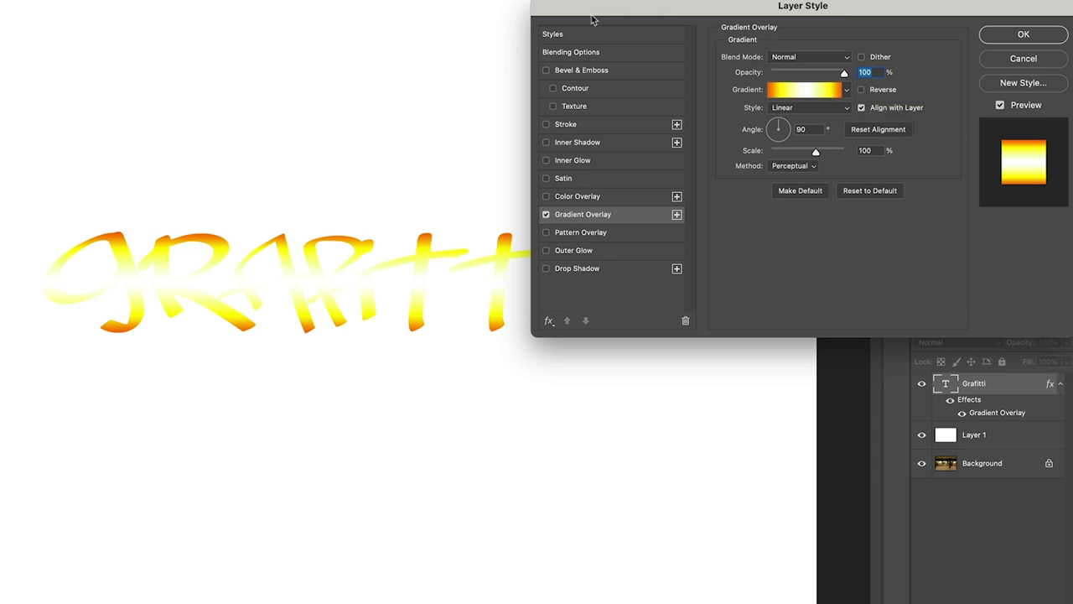
{"action": "left_click", "coordinate": [575, 126]}
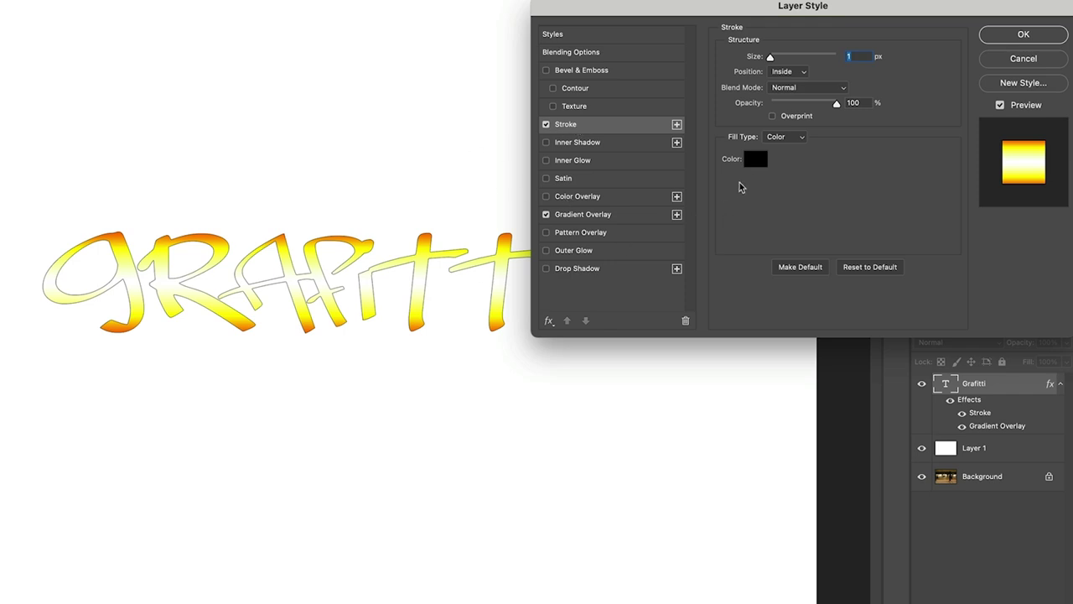
{"action": "left_click", "coordinate": [754, 162]}
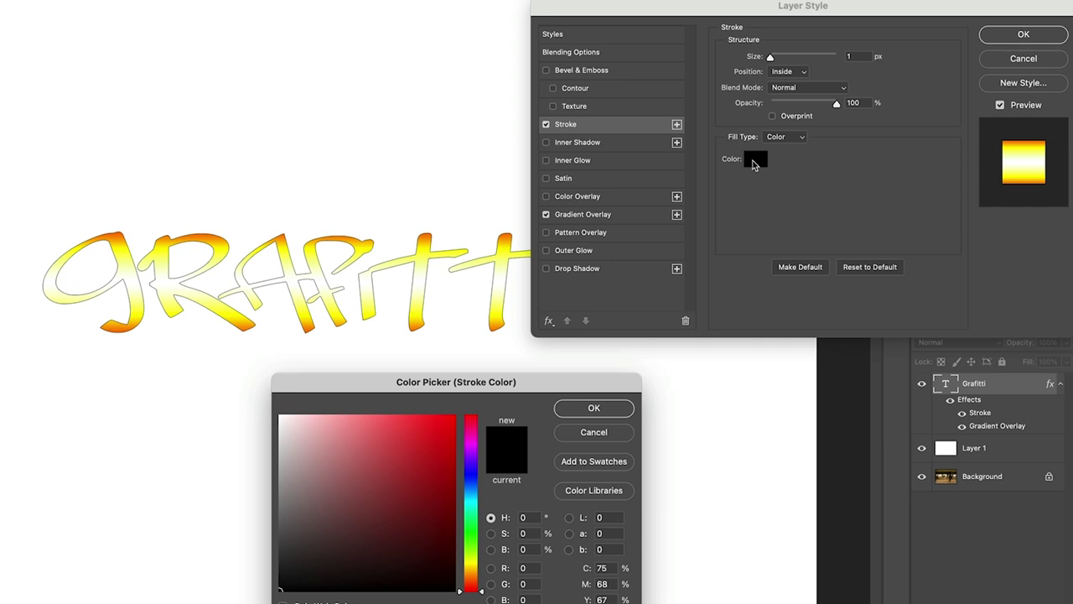
{"action": "left_click_drag", "start_coordinate": [281, 432], "coordinate": [273, 475]}
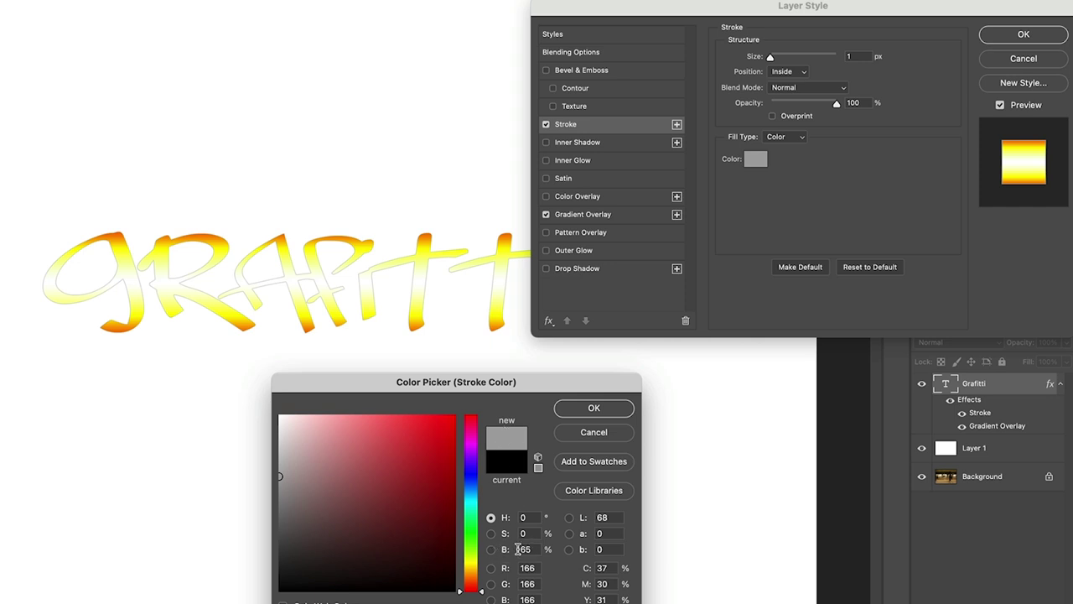
{"action": "left_click", "coordinate": [601, 408]}
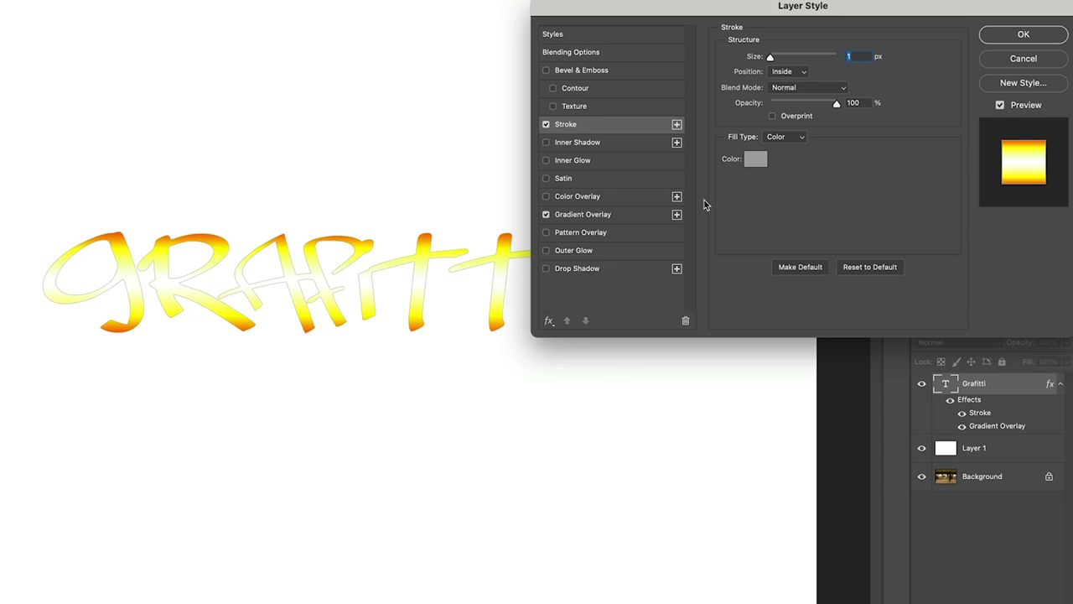
{"action": "left_click", "coordinate": [785, 72]}
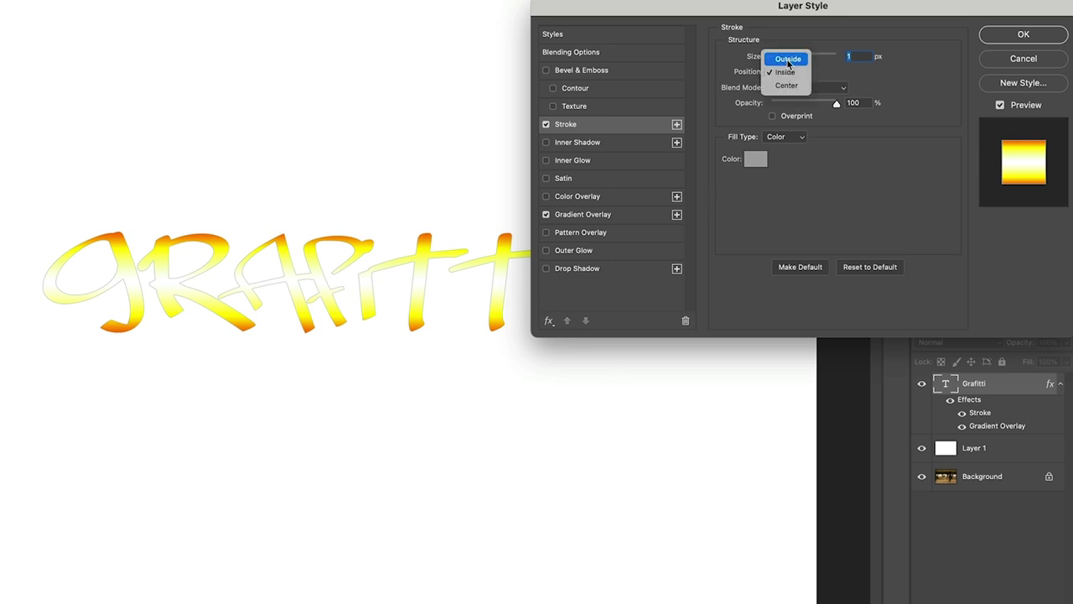
{"action": "left_click", "coordinate": [788, 61]}
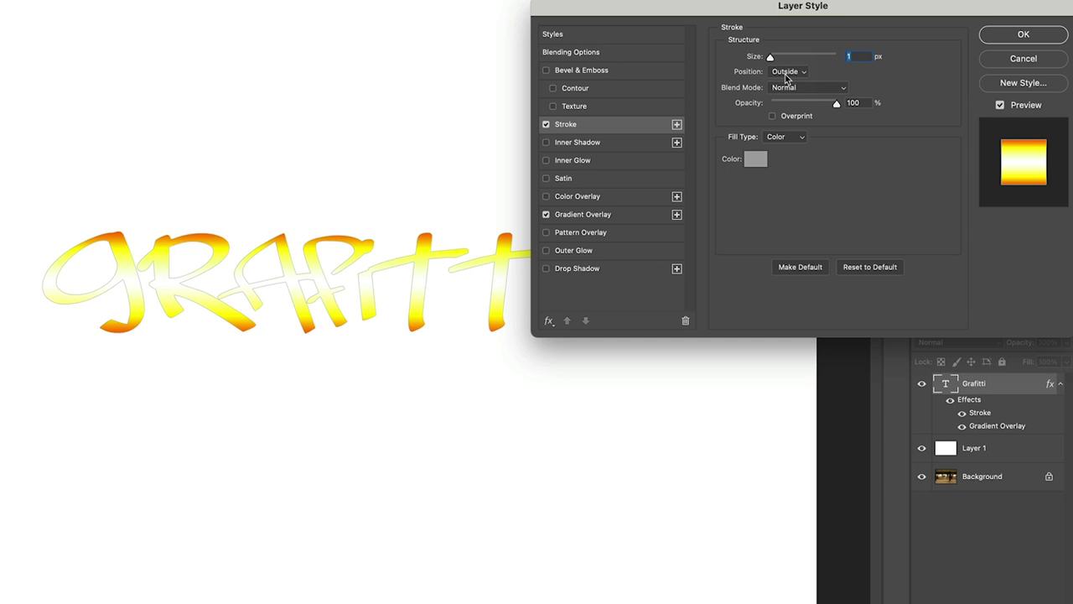
{"action": "left_click_drag", "start_coordinate": [771, 56], "coordinate": [777, 59]}
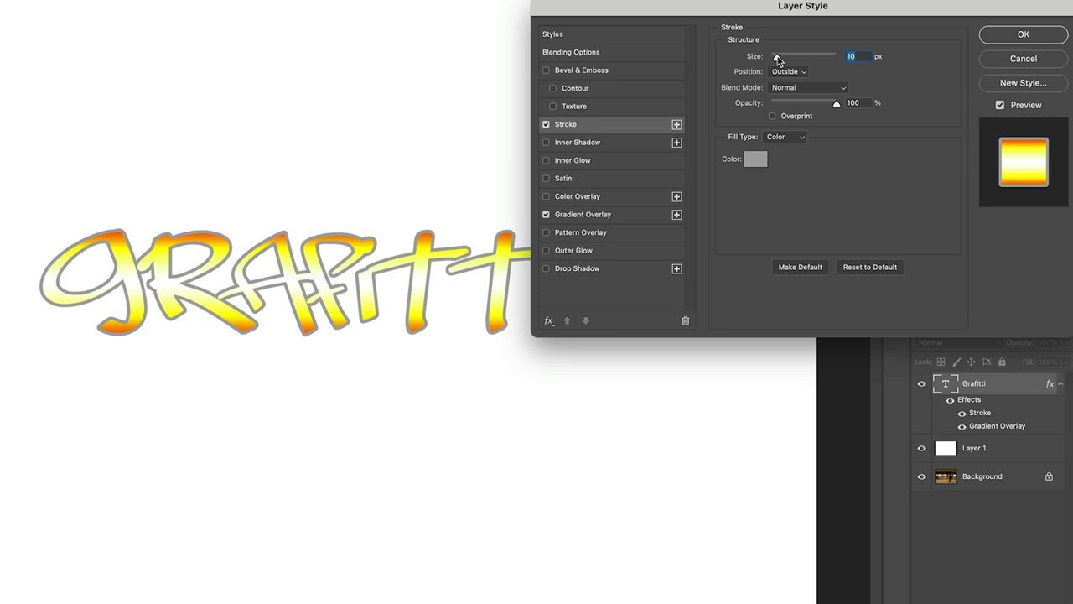
{"action": "left_click_drag", "start_coordinate": [778, 58], "coordinate": [777, 60]}
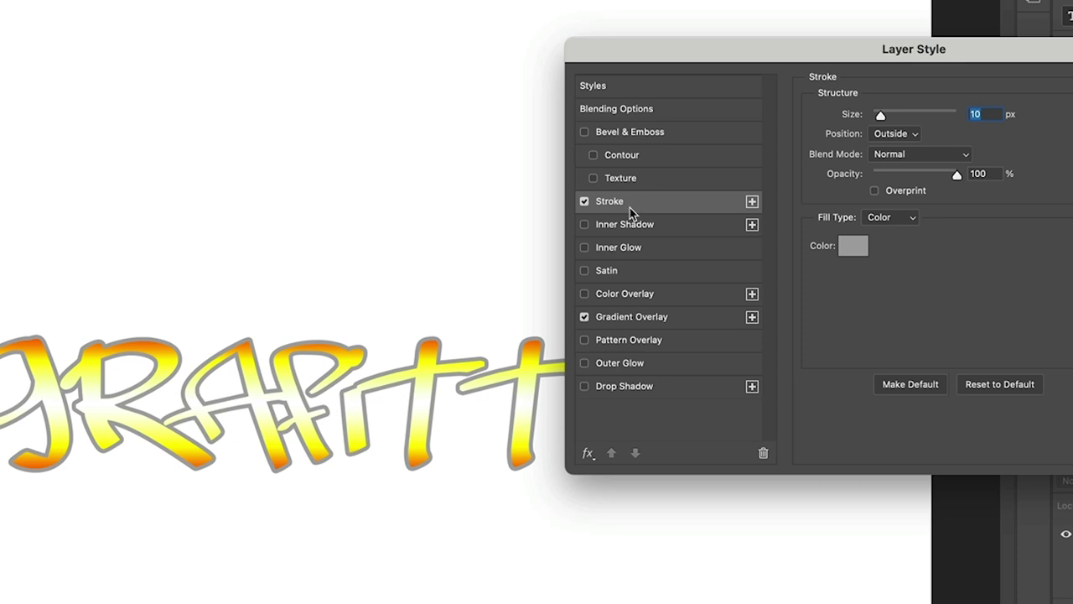
{"action": "left_click", "coordinate": [753, 202]}
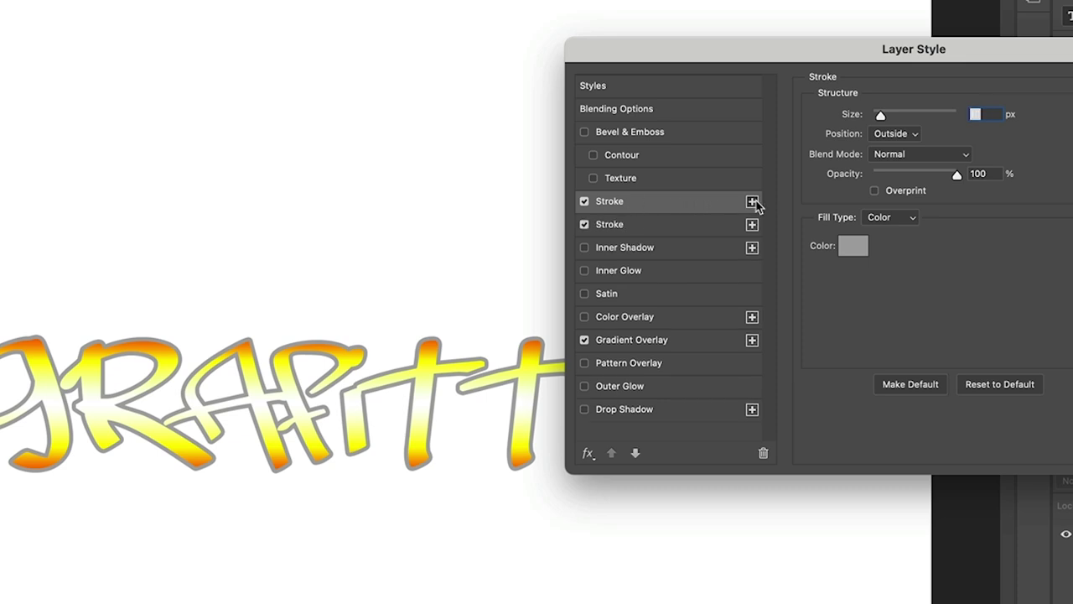
Step: Make the second stroke black and 21 px thick
{"action": "left_click", "coordinate": [717, 227]}
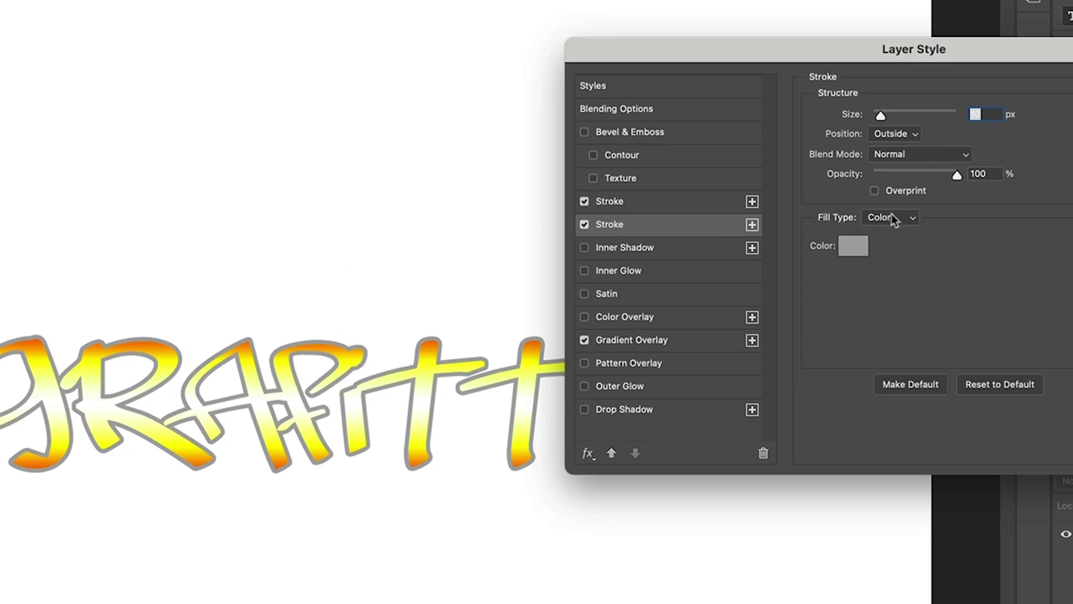
{"action": "left_click", "coordinate": [852, 245]}
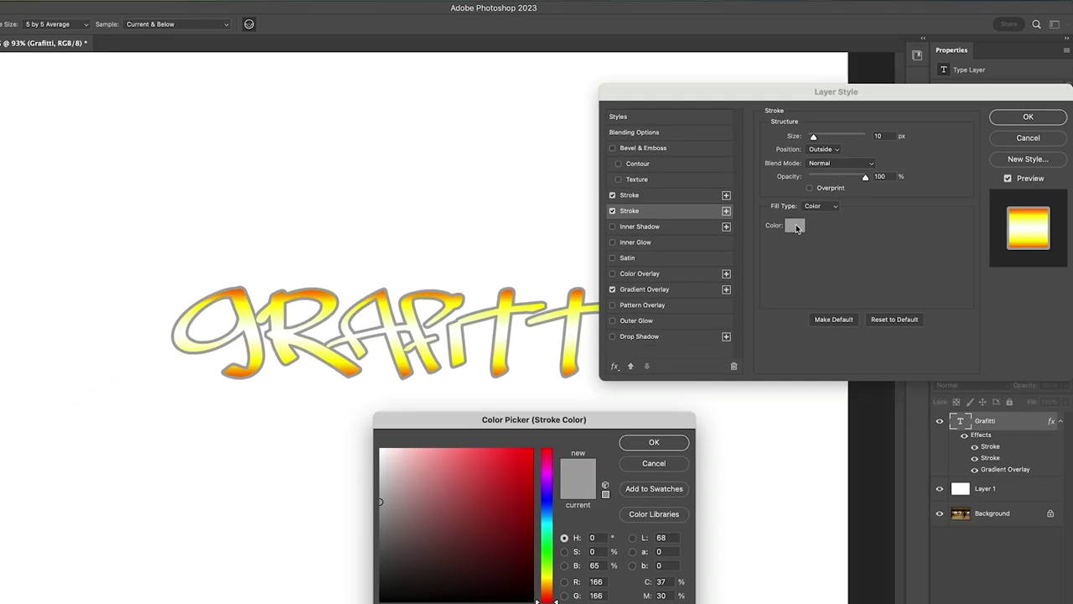
{"action": "left_click_drag", "start_coordinate": [408, 526], "coordinate": [379, 600]}
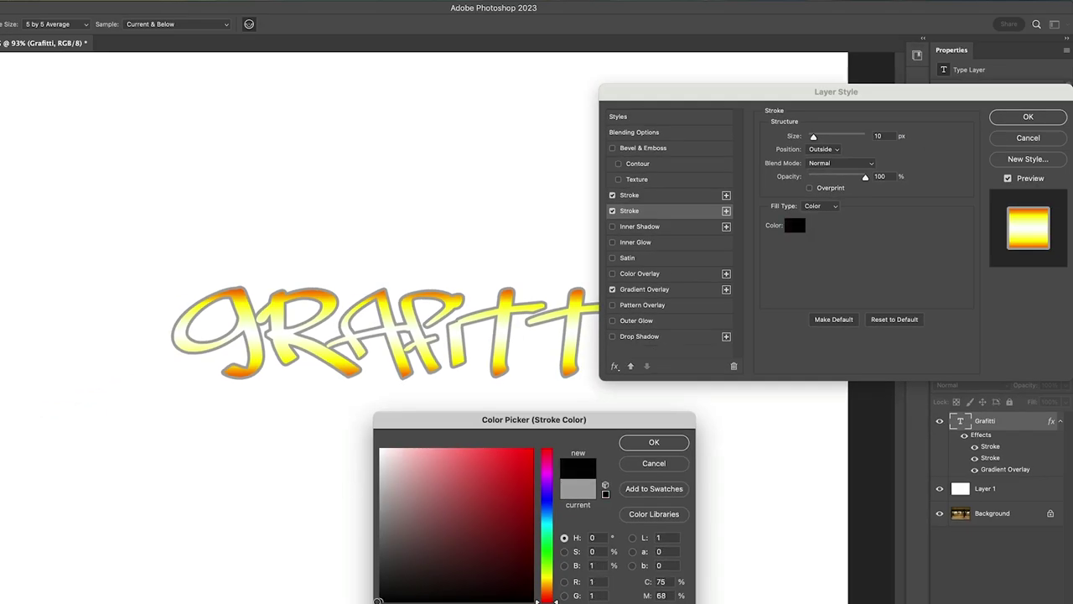
{"action": "left_click", "coordinate": [683, 442]}
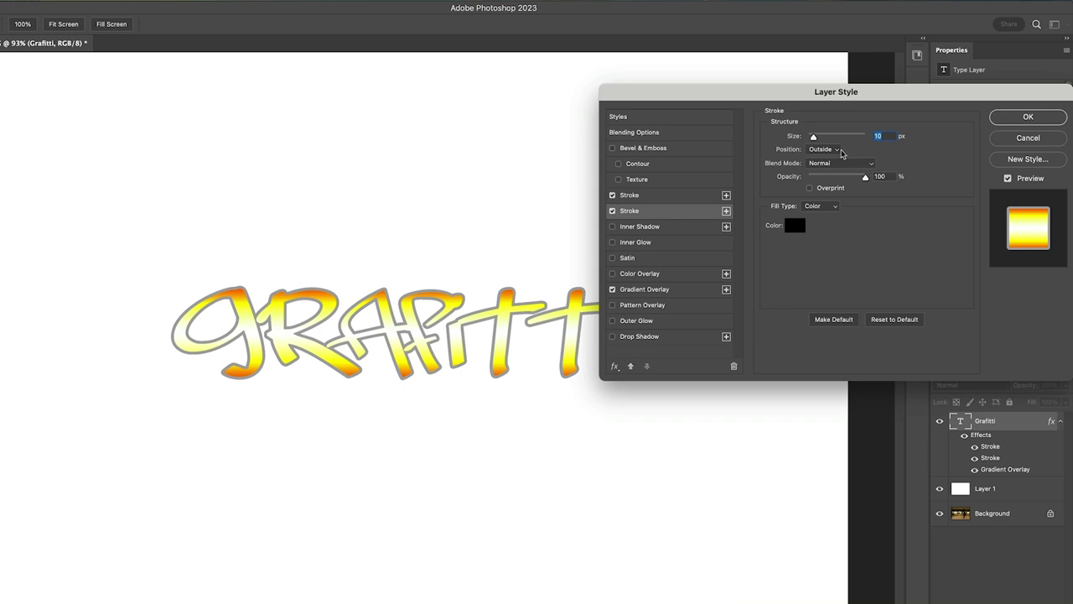
{"action": "left_click_drag", "start_coordinate": [813, 139], "coordinate": [817, 140]}
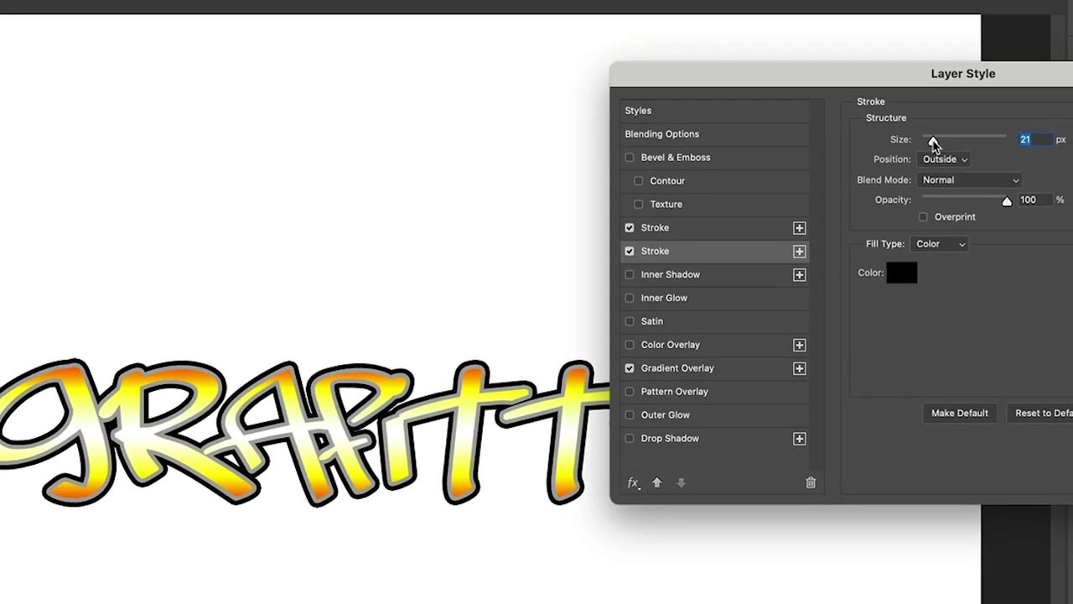
Step: Add a reset drop shadow: 100% opacity, 100% spread, 125° angle, 24 px distance, 16 px size
{"action": "left_click", "coordinate": [709, 444]}
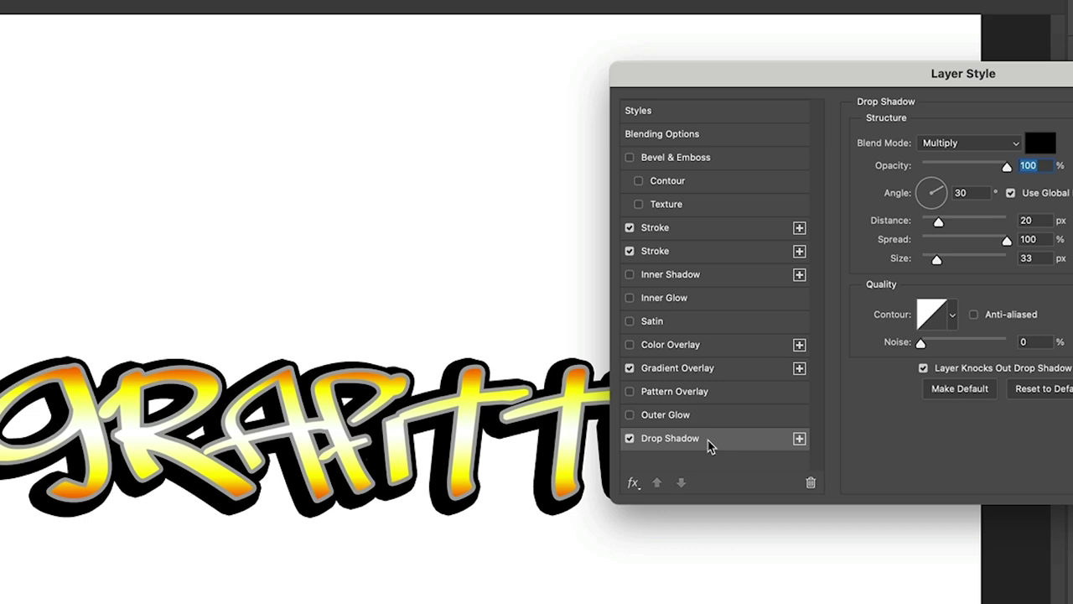
{"action": "left_click", "coordinate": [1056, 394]}
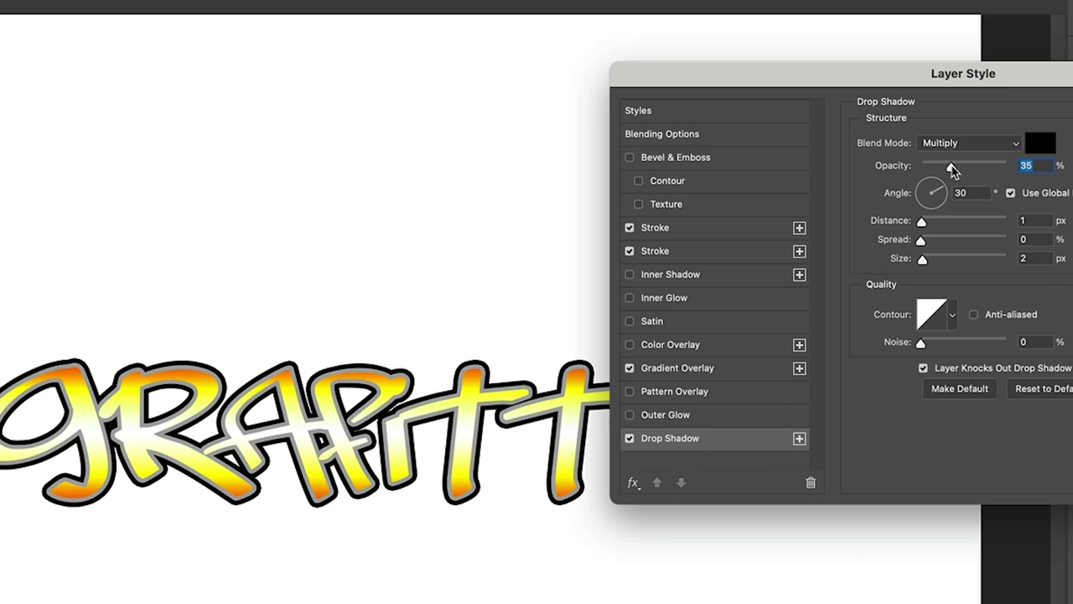
{"action": "left_click_drag", "start_coordinate": [952, 169], "coordinate": [1011, 167]}
{"action": "left_click_drag", "start_coordinate": [922, 225], "coordinate": [1018, 241]}
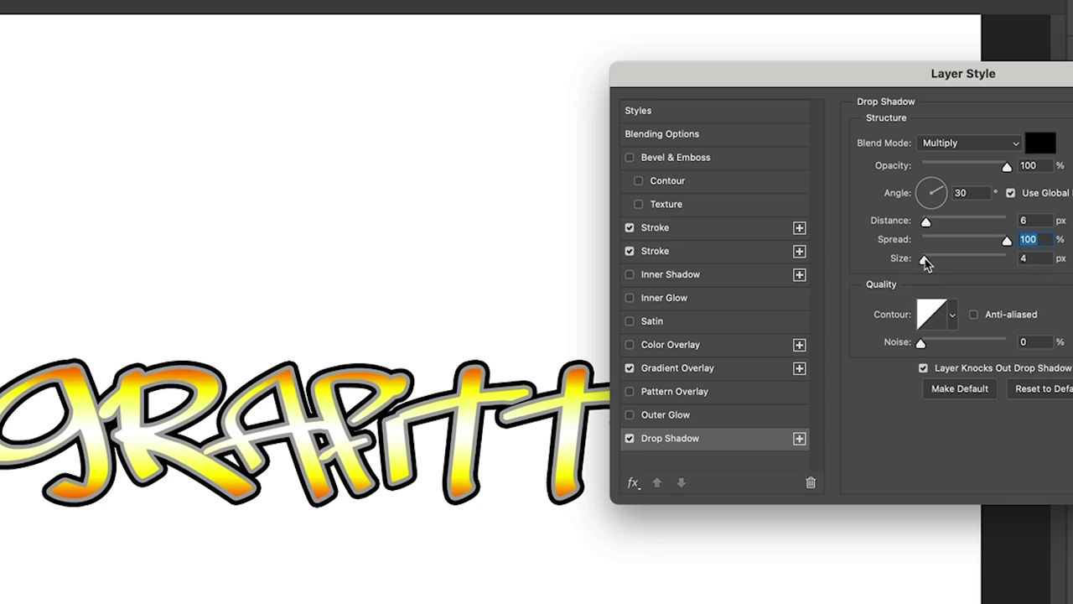
{"action": "left_click_drag", "start_coordinate": [925, 258], "coordinate": [937, 262]}
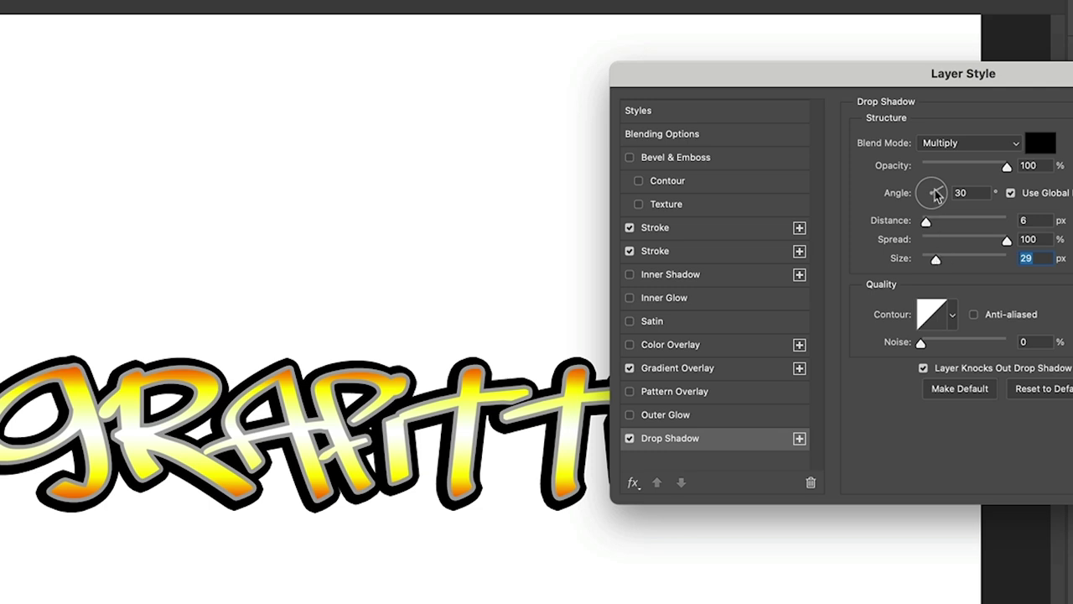
{"action": "left_click_drag", "start_coordinate": [942, 194], "coordinate": [924, 186]}
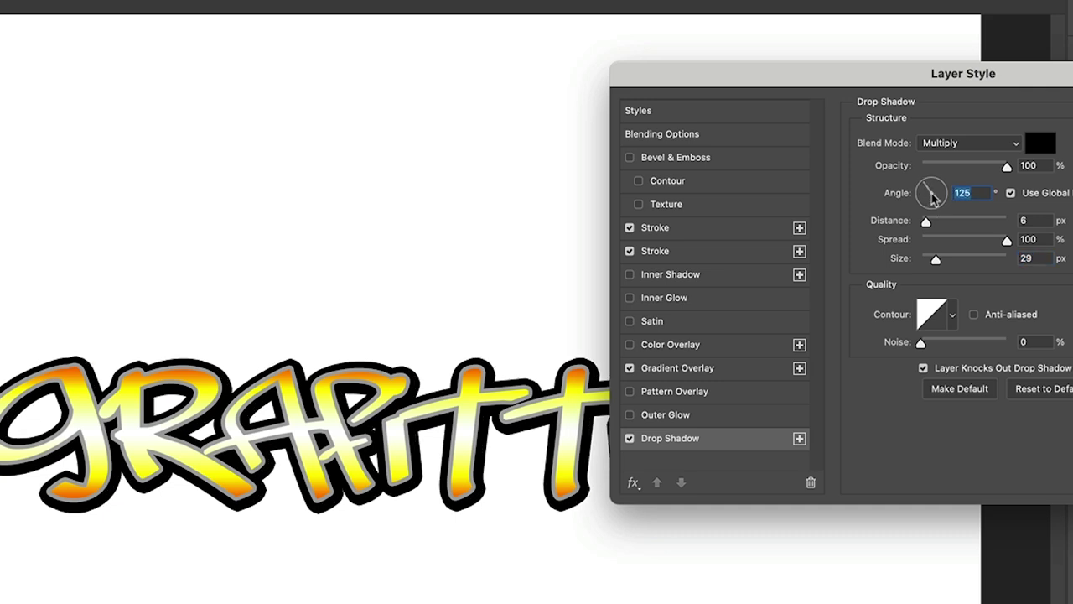
{"action": "left_click_drag", "start_coordinate": [925, 223], "coordinate": [943, 228]}
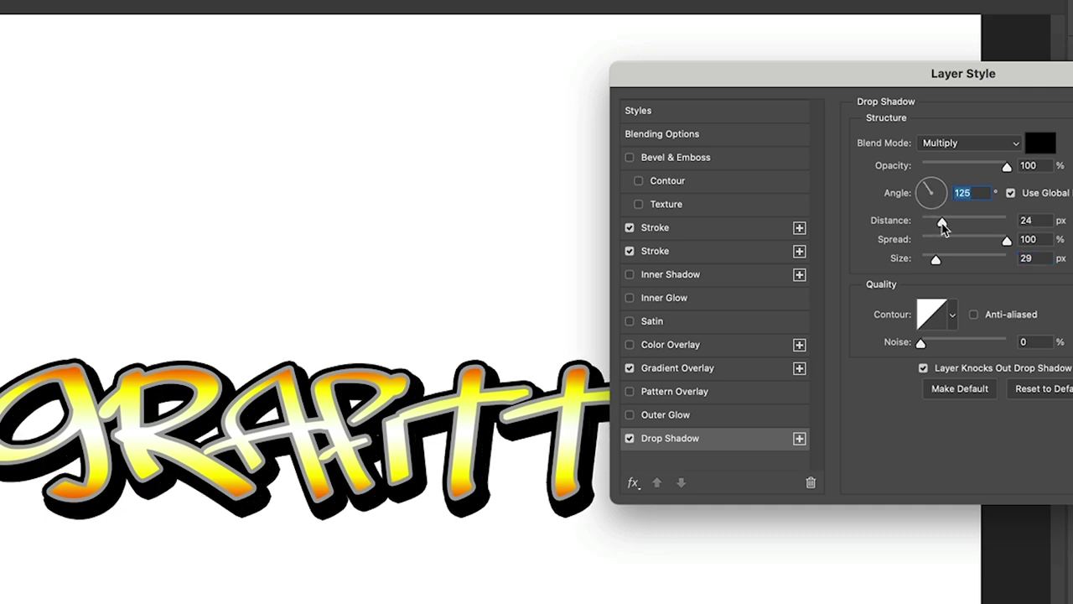
{"action": "left_click", "coordinate": [942, 224]}
{"action": "left_click_drag", "start_coordinate": [935, 259], "coordinate": [933, 263]}
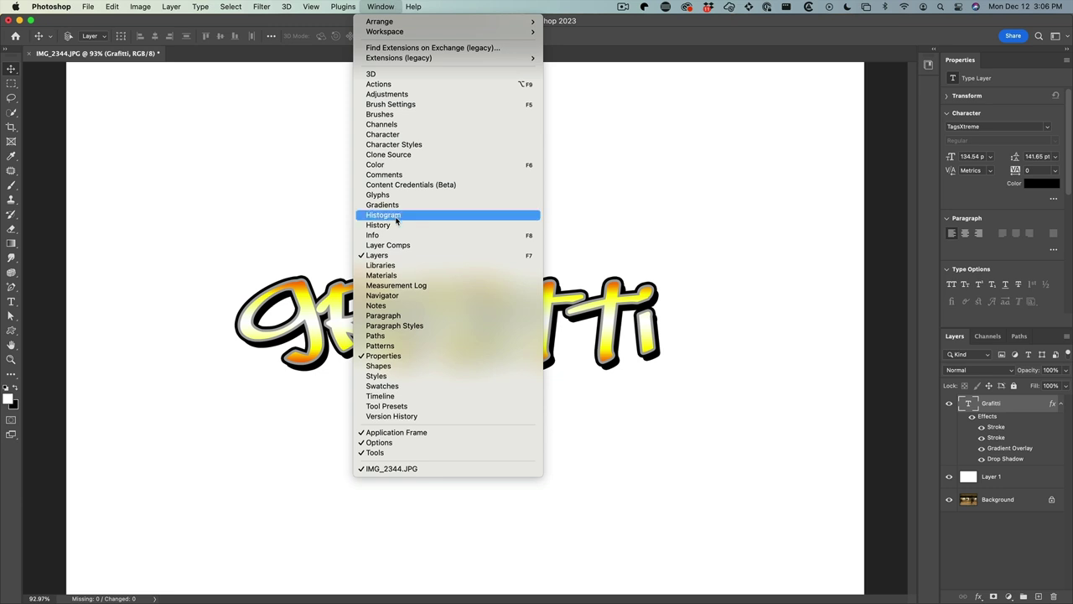
Step: Save the text effects as a new style named 'g' and hide Layer 1 to reveal the subway photo
{"action": "left_click", "coordinate": [378, 375]}
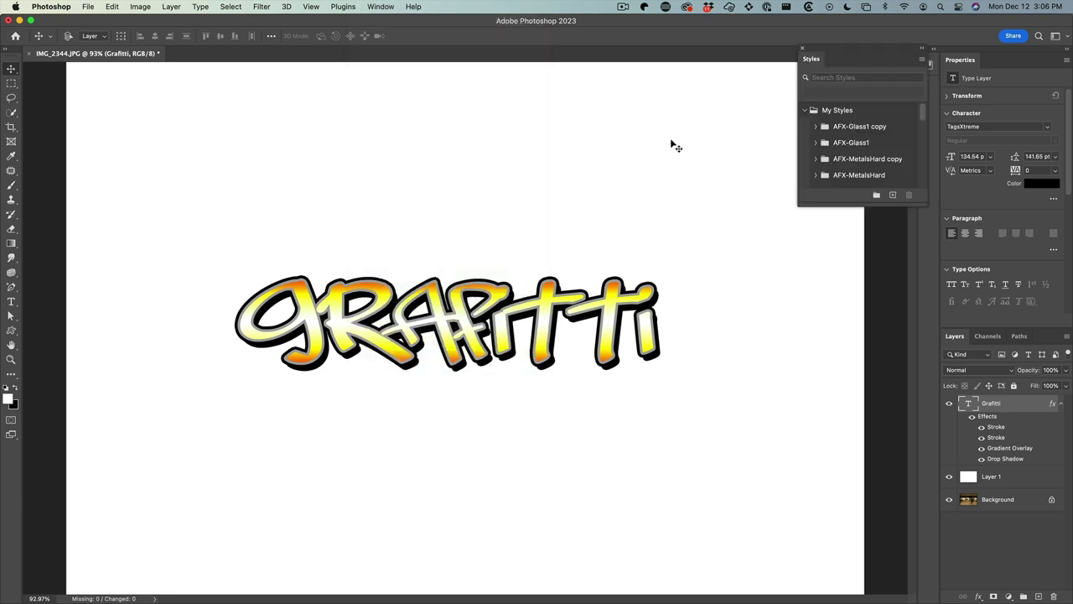
{"action": "left_click_drag", "start_coordinate": [834, 205], "coordinate": [762, 565]}
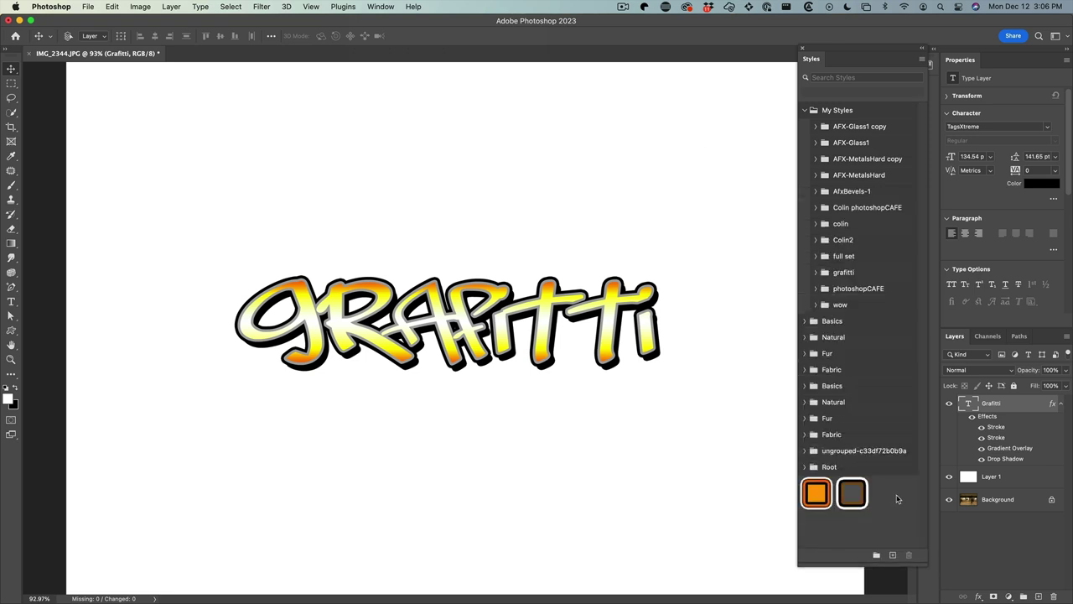
{"action": "left_click", "coordinate": [892, 554]}
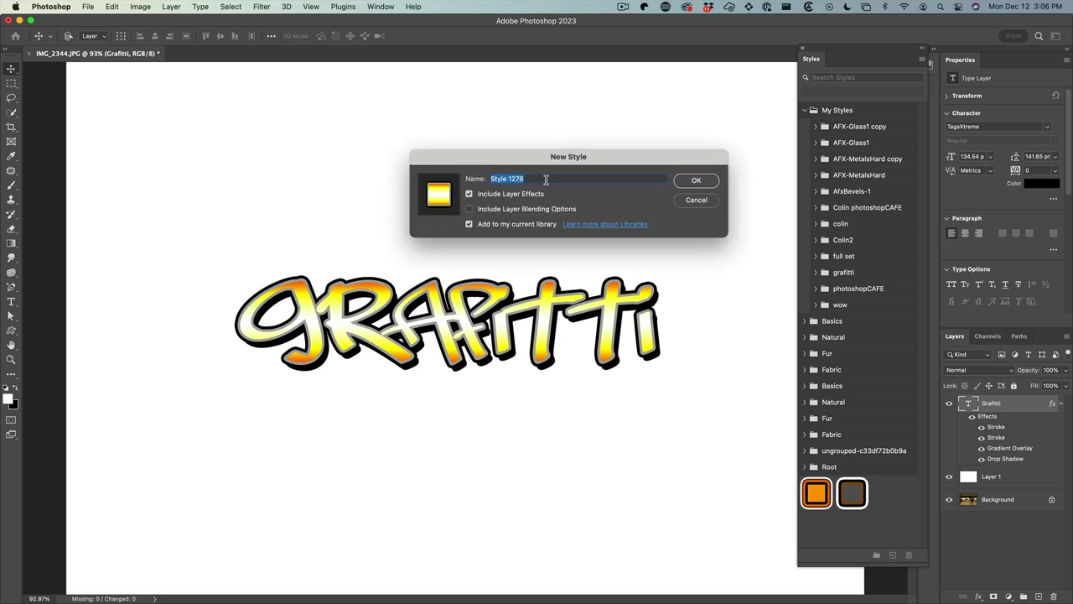
{"action": "type", "text": "g"}
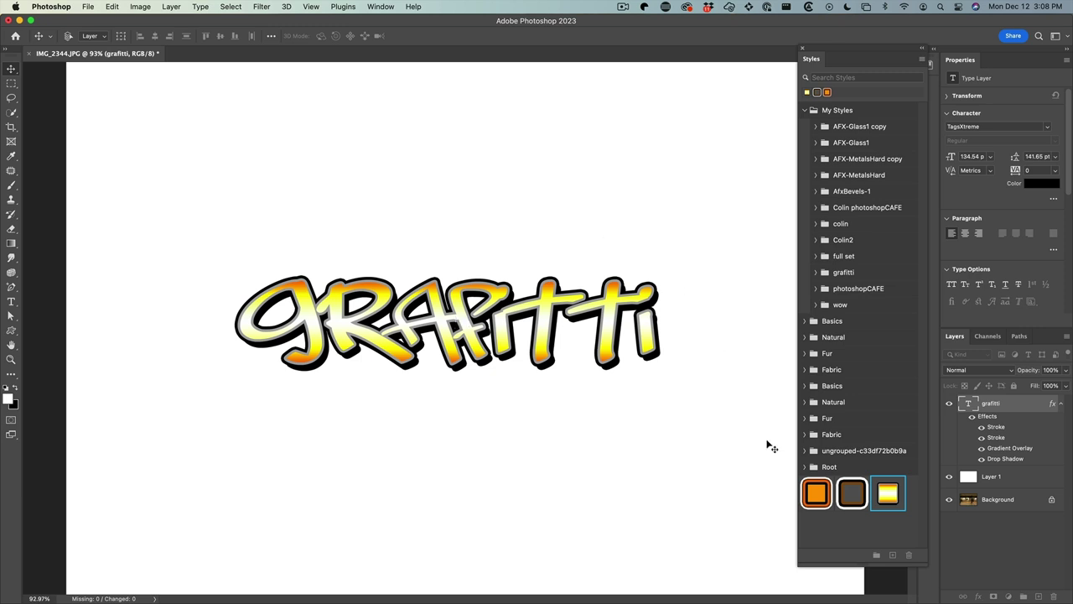
{"action": "left_click", "coordinate": [948, 477]}
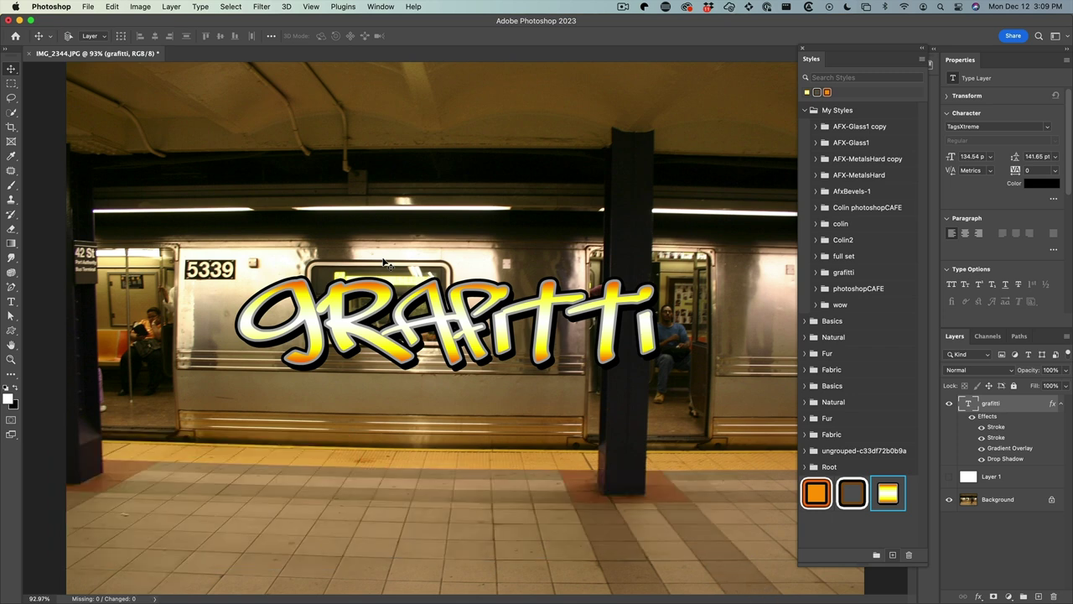
Step: Drag the Grafitti text down and left onto the subway car's side
{"action": "left_click_drag", "start_coordinate": [614, 327], "coordinate": [557, 386]}
Step: Scale the Grafitti text down proportionally to about 78% with Free Transform
{"action": "key", "text": "super+t"}
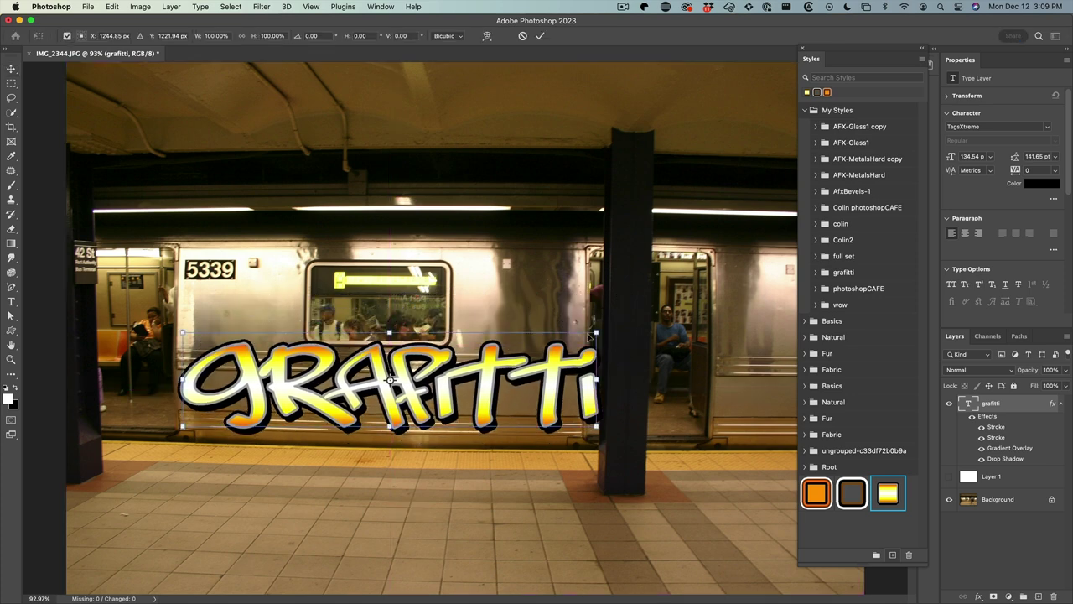
{"action": "left_click_drag", "start_coordinate": [596, 332], "coordinate": [500, 383]}
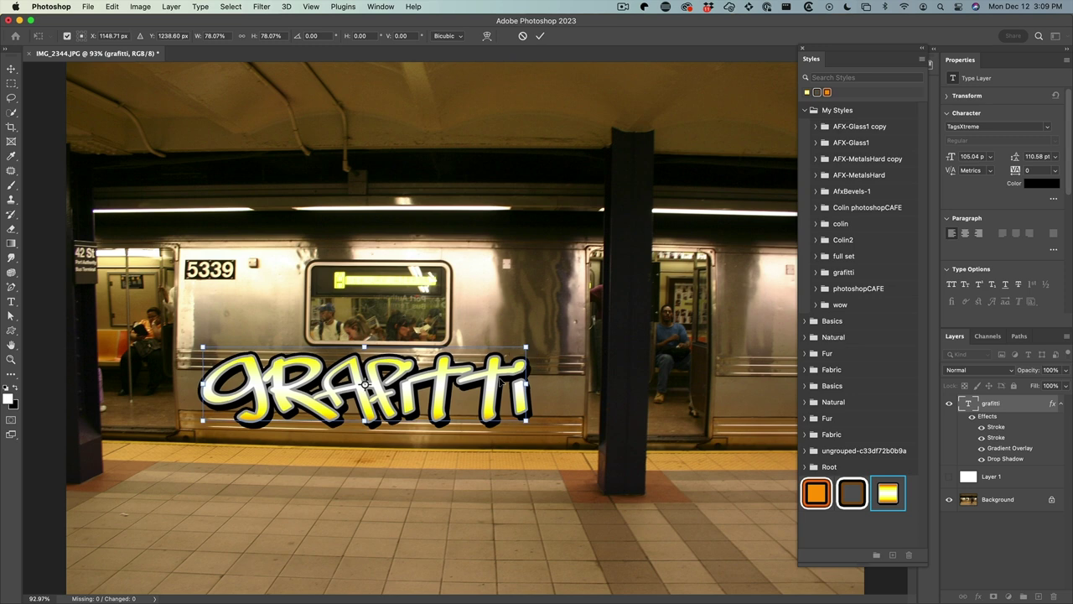
{"action": "key", "text": "Return"}
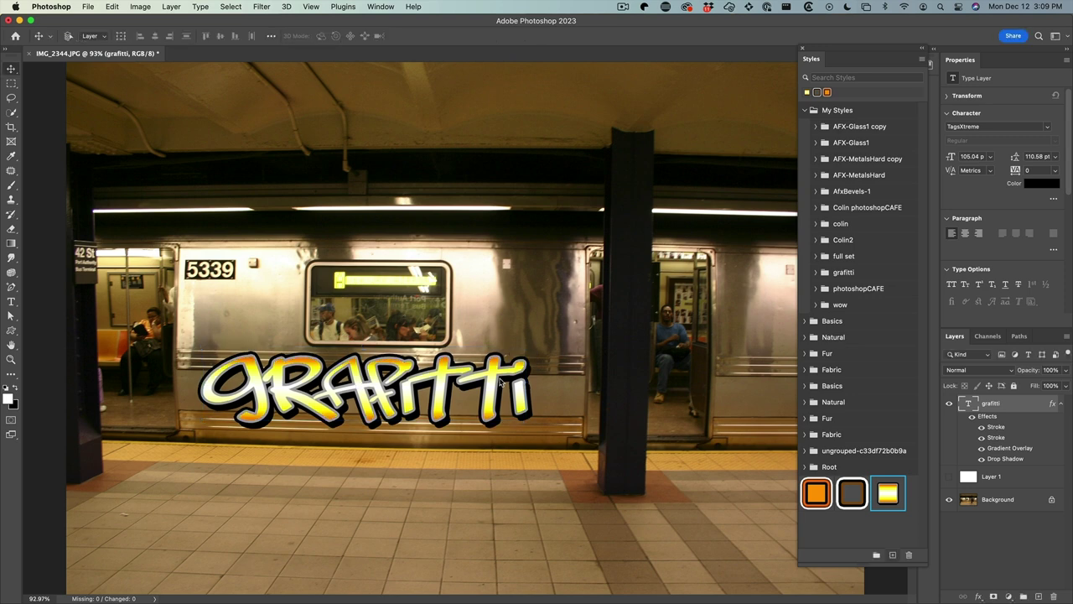
Step: Convert the graffiti layer to a Smart Object and set its blend mode to Overlay
{"action": "right_click", "coordinate": [997, 405]}
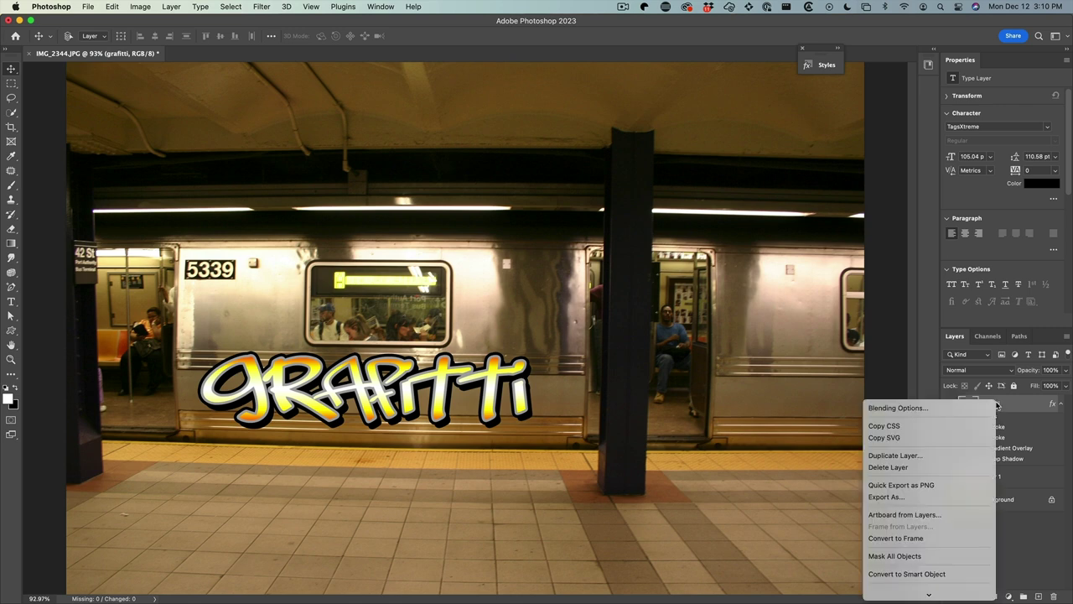
{"action": "left_click", "coordinate": [902, 574]}
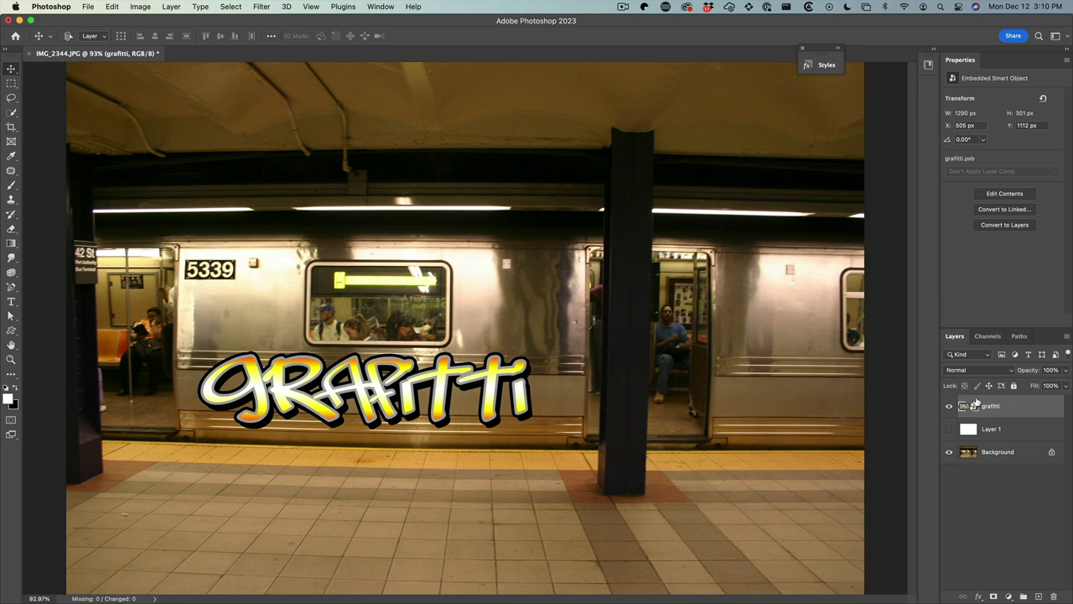
{"action": "left_click", "coordinate": [989, 371]}
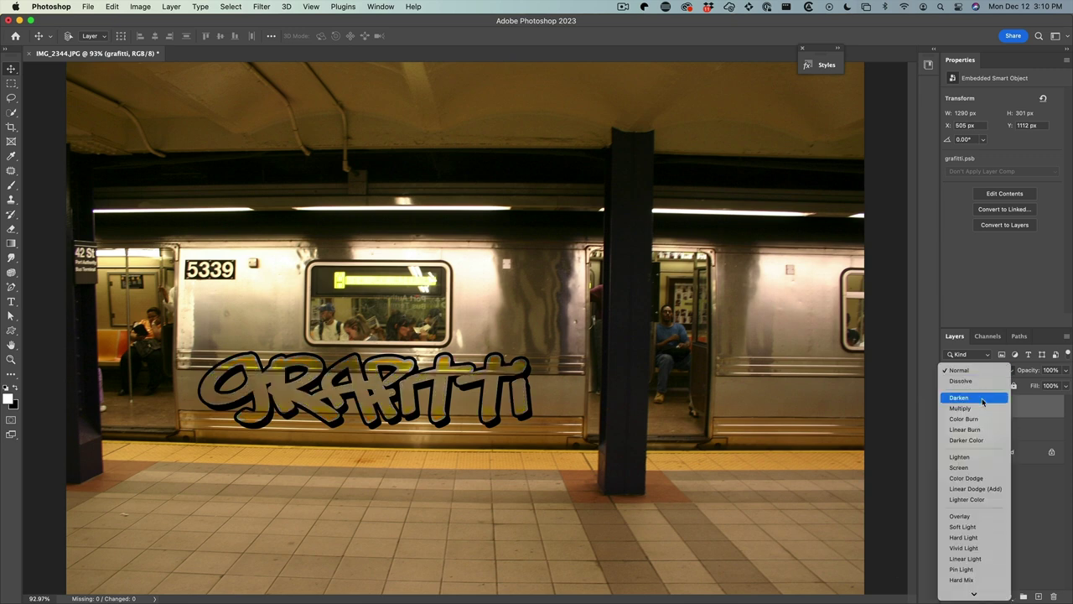
{"action": "left_click", "coordinate": [977, 518]}
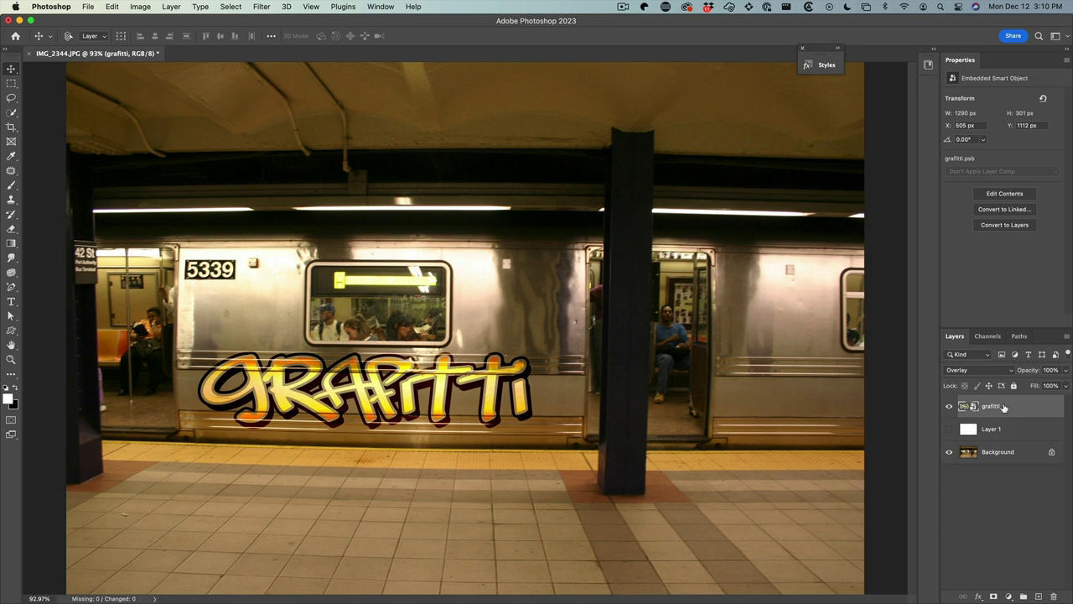
Step: Duplicate the graffiti layer and set the copy's blend mode to Soft Light
{"action": "key", "text": "super+j"}
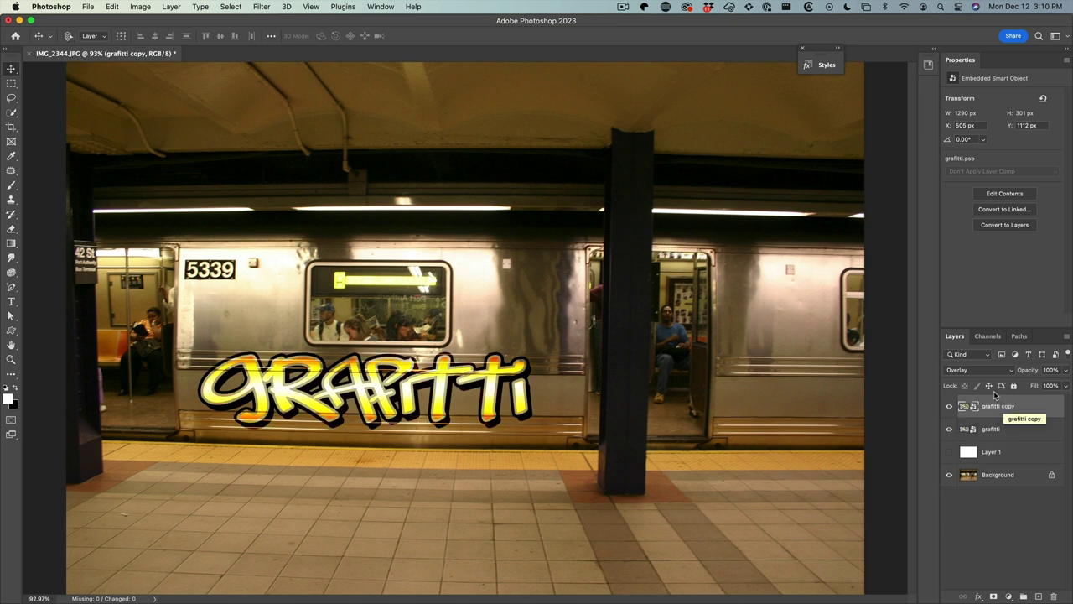
{"action": "left_click", "coordinate": [977, 370]}
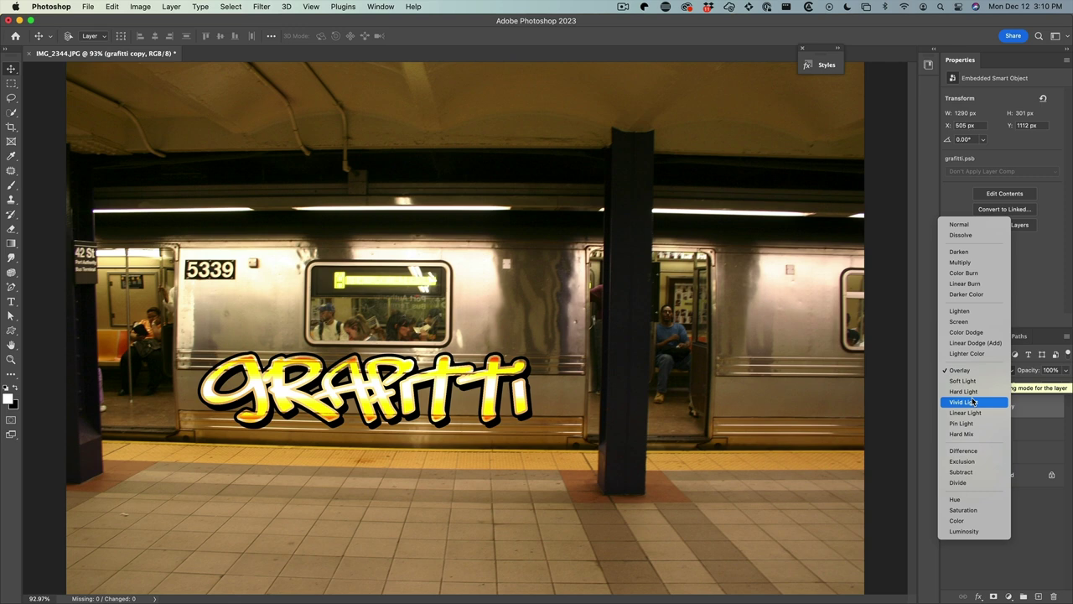
{"action": "left_click", "coordinate": [974, 381]}
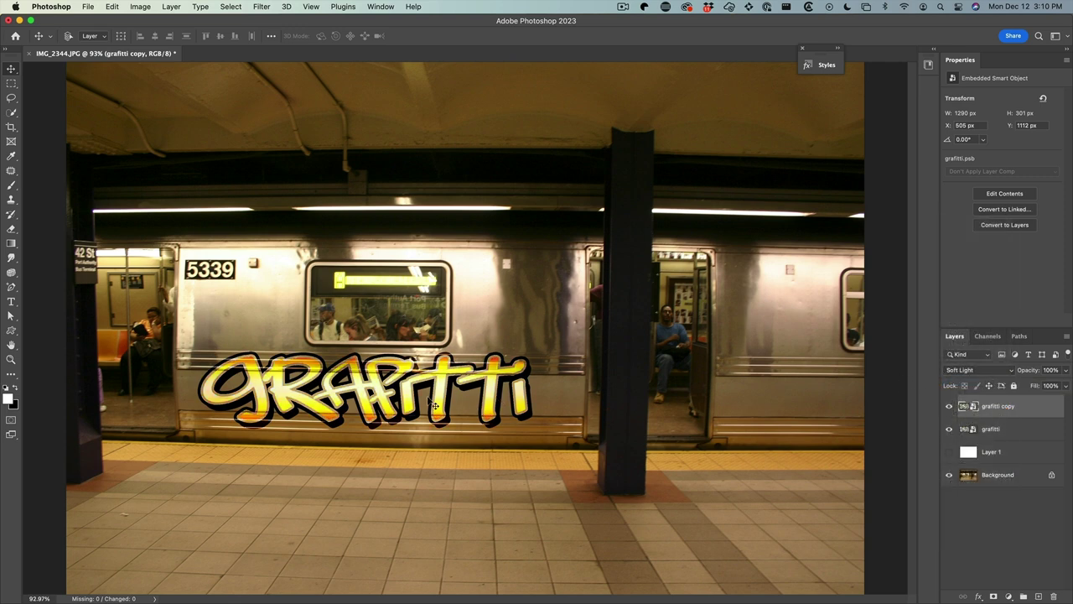
{"action": "scroll", "coordinate": [433, 406], "scroll_direction": "down", "scroll_amount": 3}
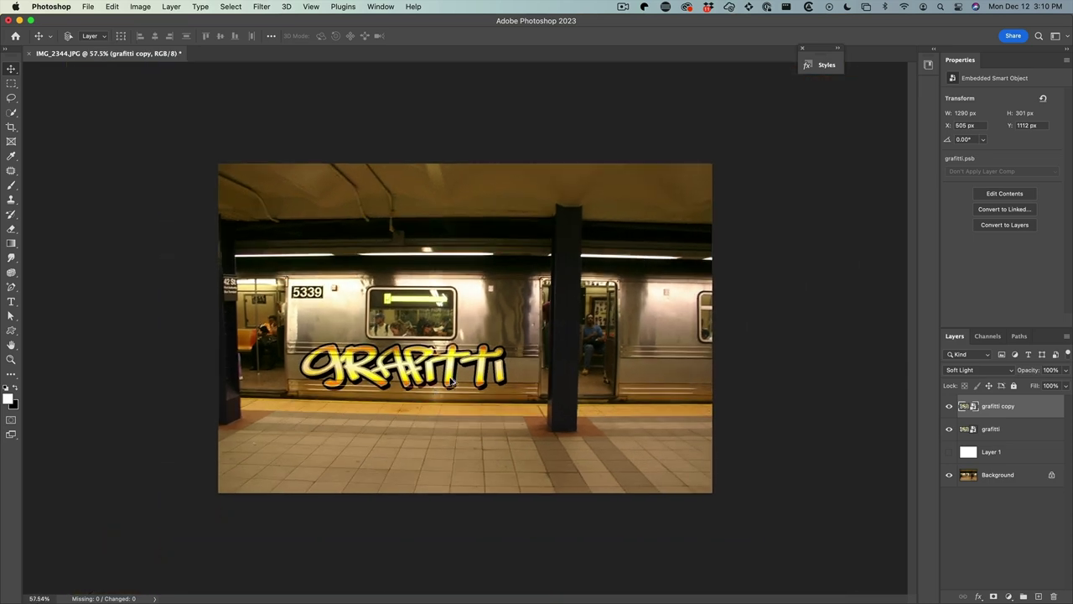